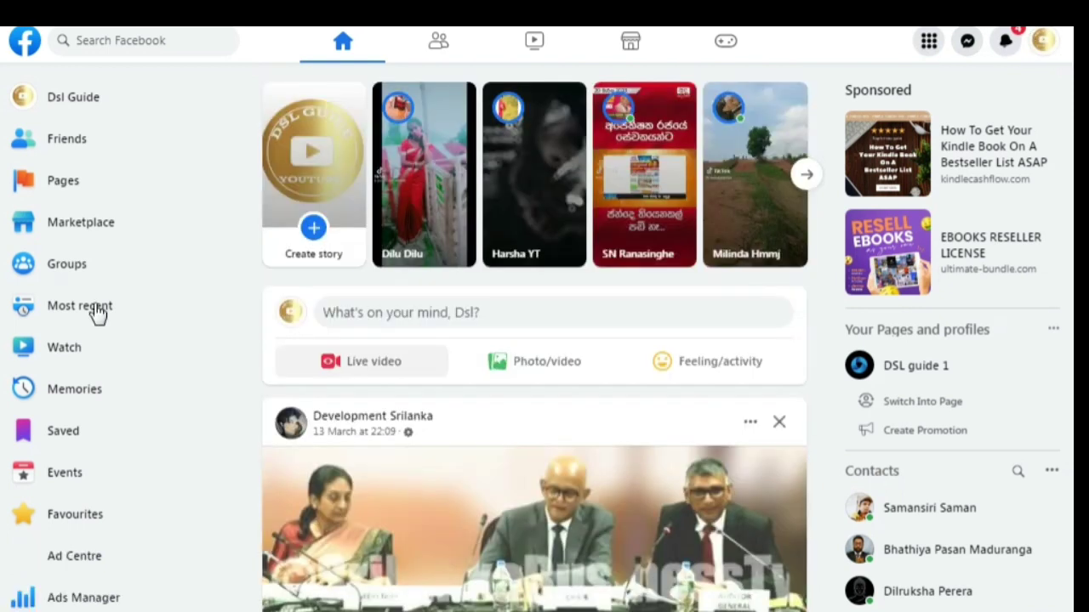
# - Go to Pages and open DSL GUIDE new in its Manage Page view
pyautogui.click(85, 184)
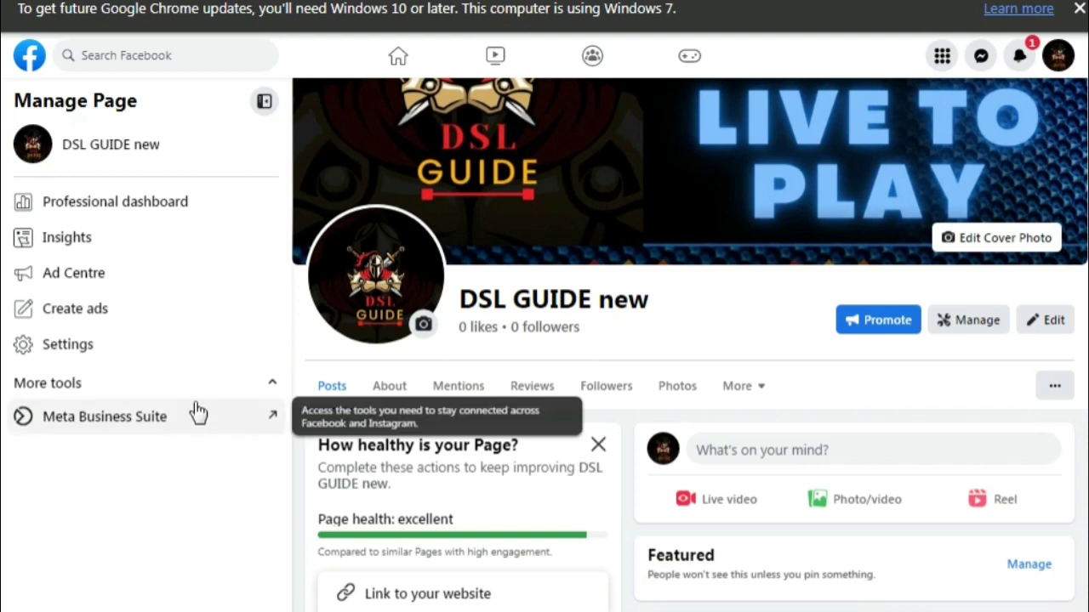
# - Open DSL GUIDE new in Meta Business Suite and list its published posts, including WELCOME
pyautogui.click(197, 412)
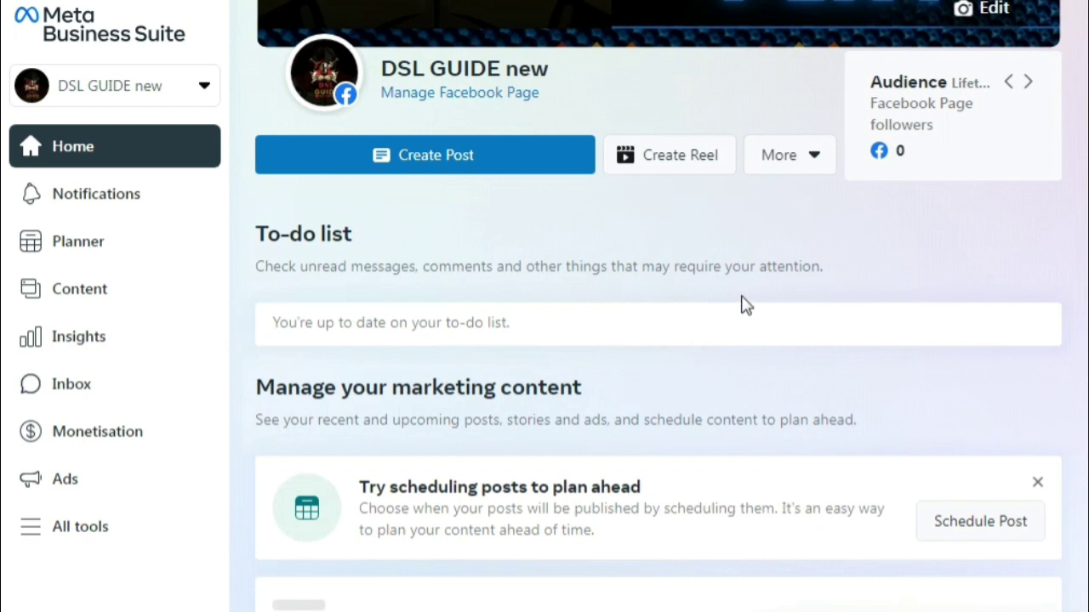
pyautogui.scroll(-1, 742, 304)
pyautogui.scroll(-1, 822, 232)
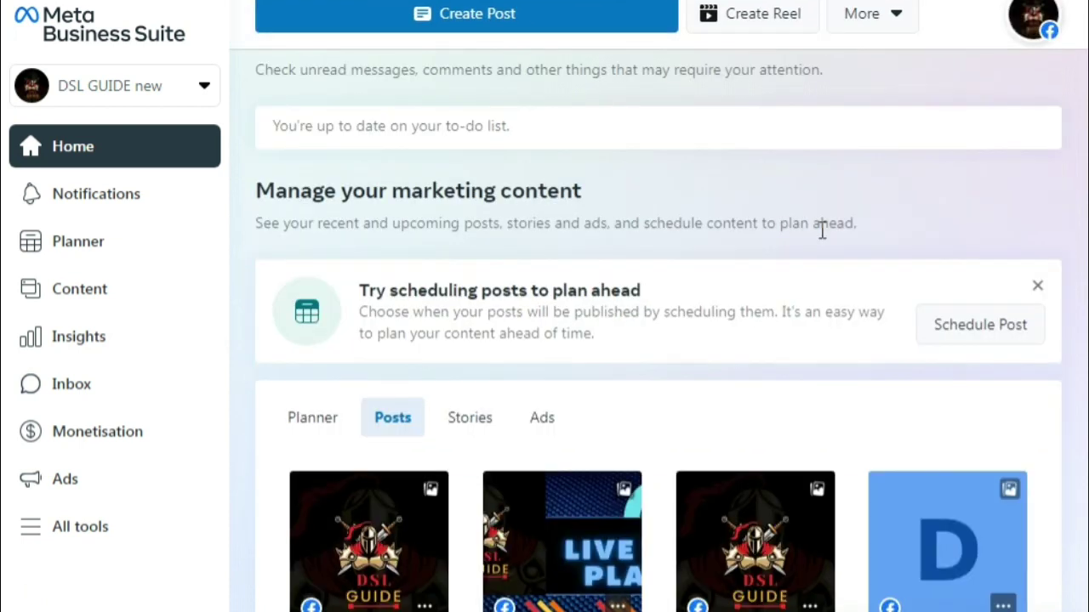
pyautogui.scroll(4, 819, 228)
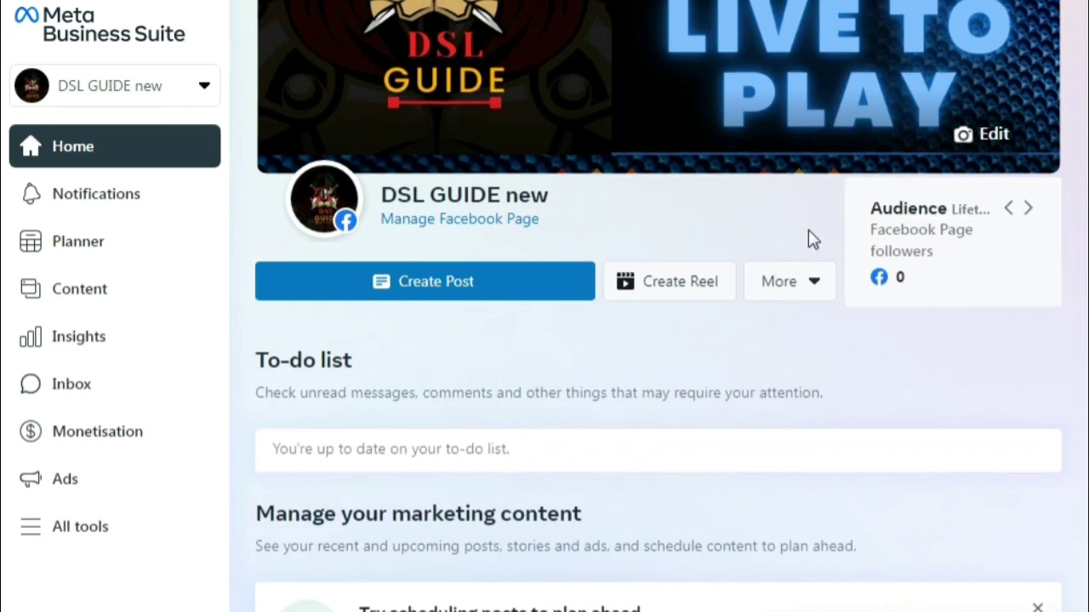
pyautogui.scroll(1, 809, 238)
pyautogui.scroll(-10, 812, 224)
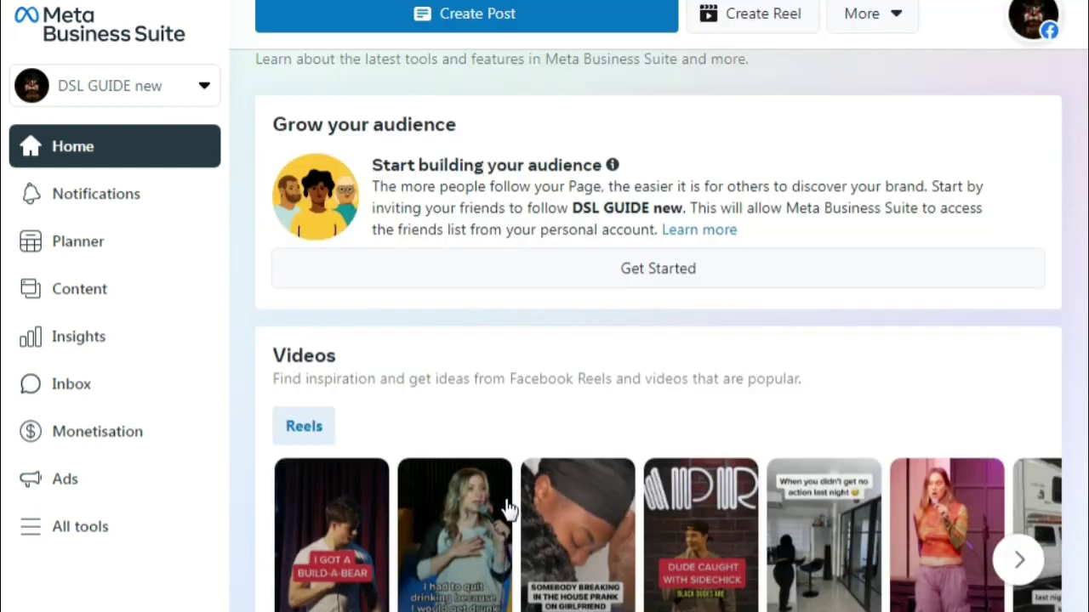
pyautogui.scroll(2, 354, 365)
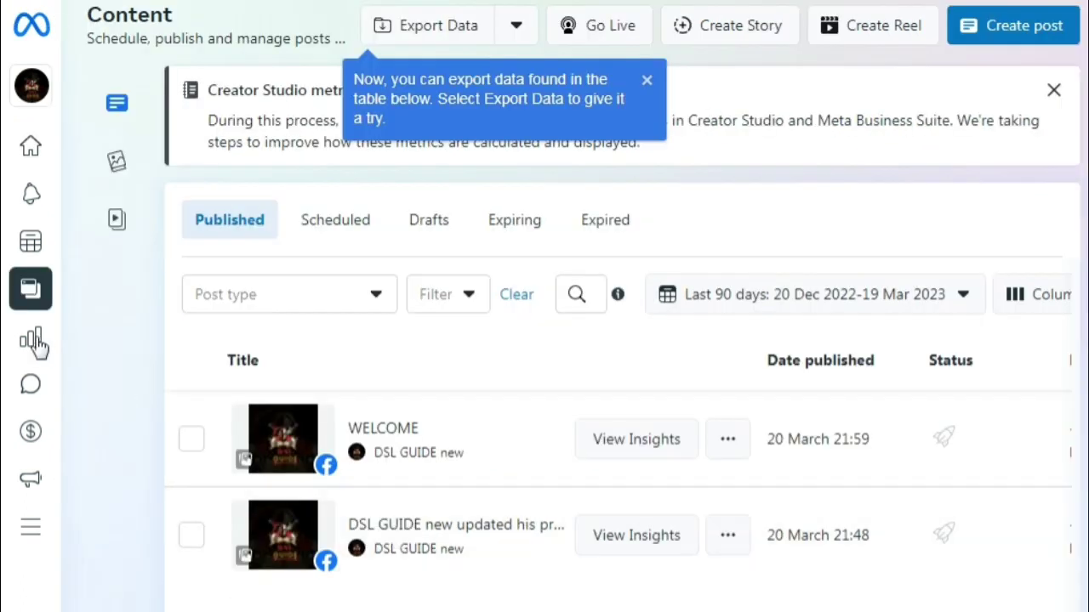
pyautogui.moveTo(37, 345)
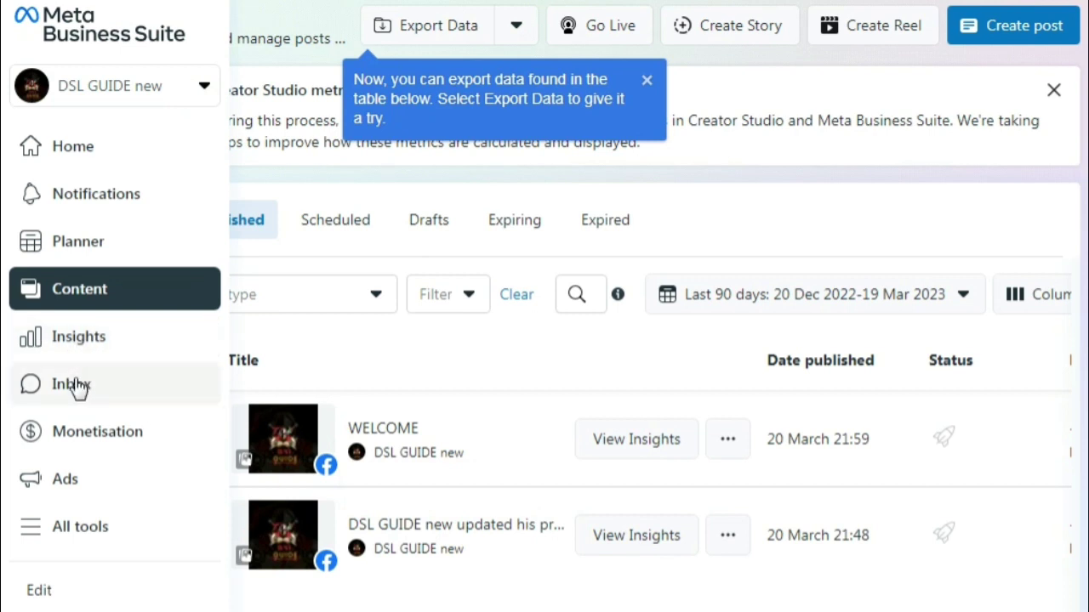
# - Open Monetisation and highlight the In-stream ads follower requirement and the Subscriptions heading
pyautogui.click(93, 449)
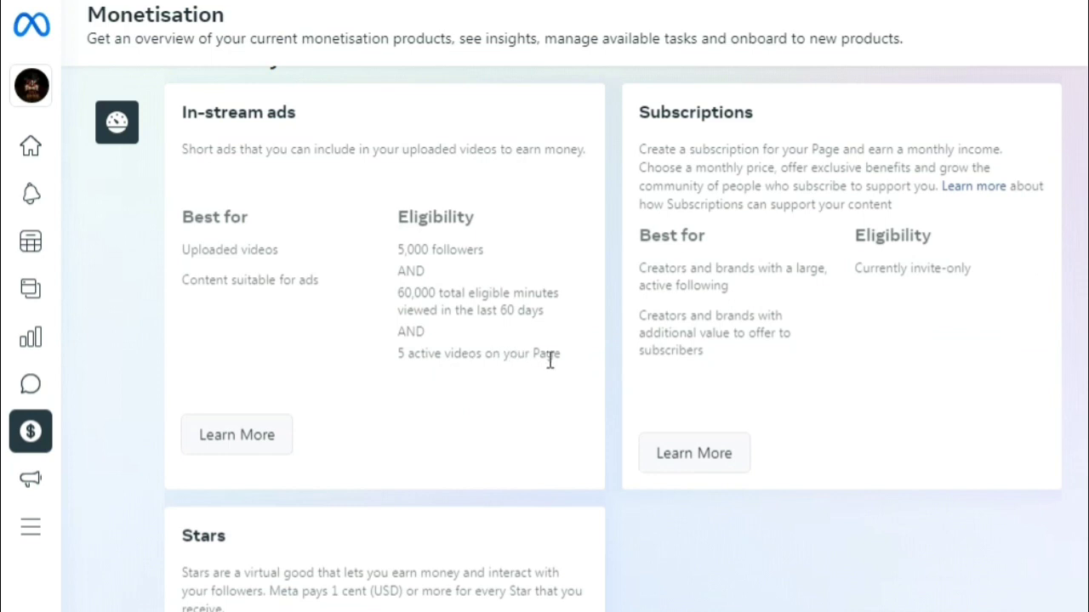
pyautogui.scroll(-1, 312, 336)
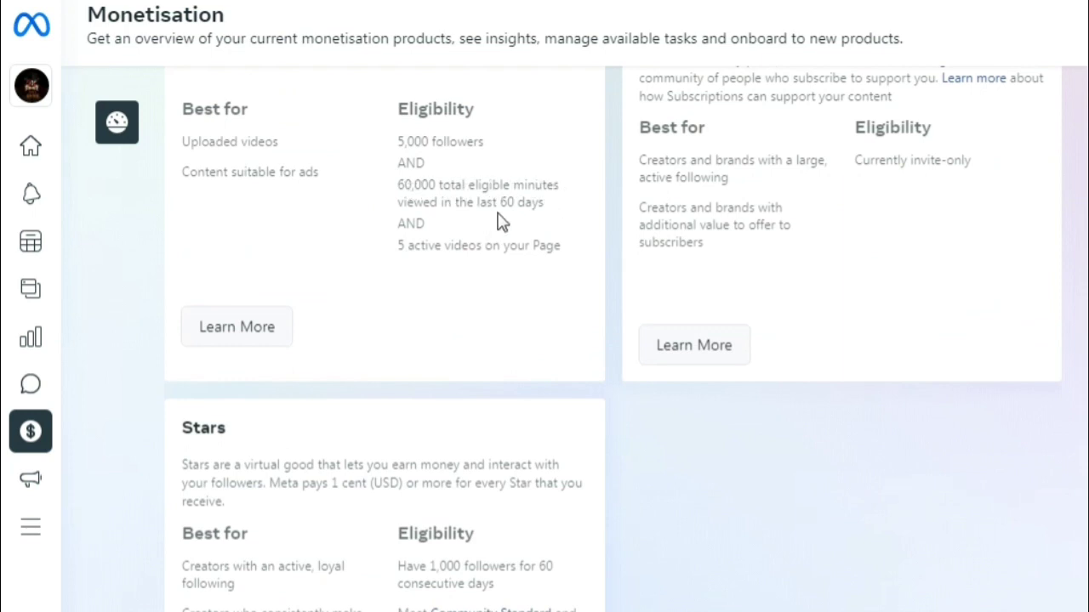
pyautogui.moveTo(508, 148); pyautogui.dragTo(355, 148)
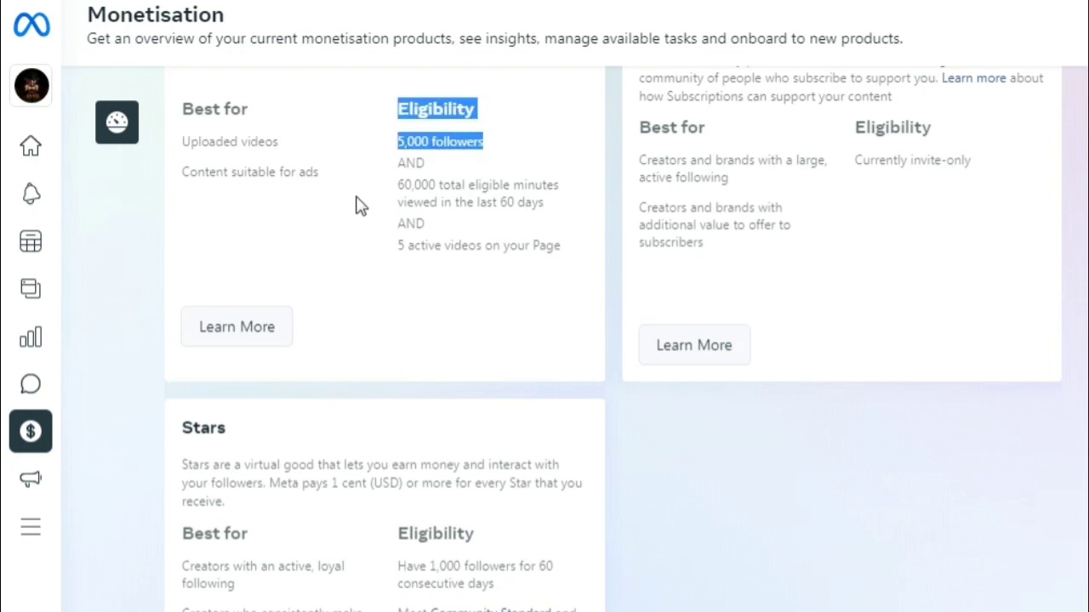
pyautogui.scroll(3, 351, 256)
pyautogui.moveTo(298, 219); pyautogui.dragTo(147, 225)
pyautogui.moveTo(808, 238); pyautogui.dragTo(637, 235)
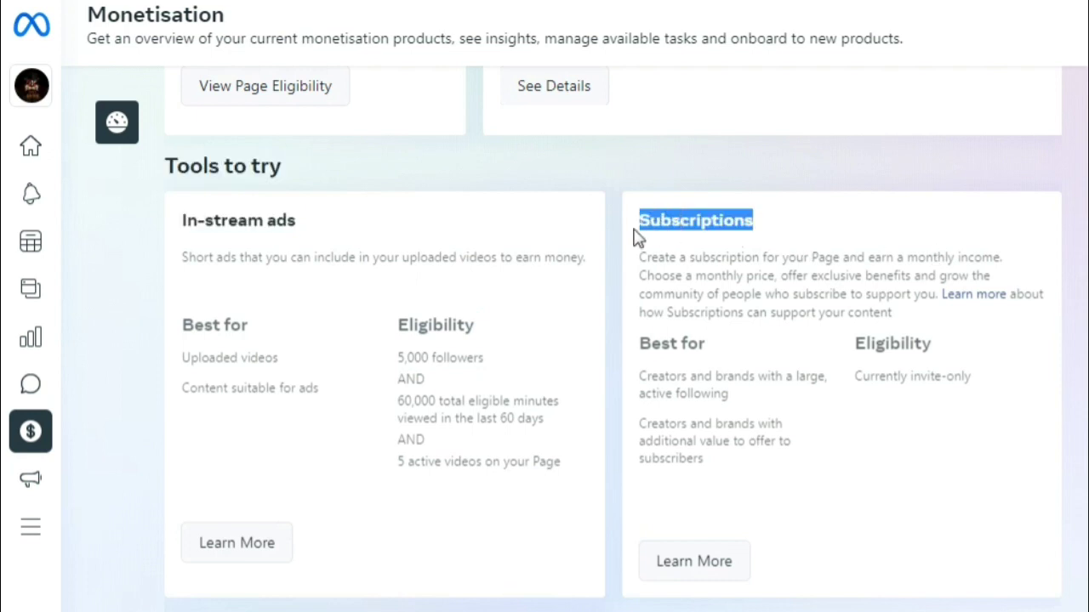
# - Review the Stars card description and the 5 active videos requirement
pyautogui.scroll(-1, 340, 570)
pyautogui.scroll(-1, 281, 536)
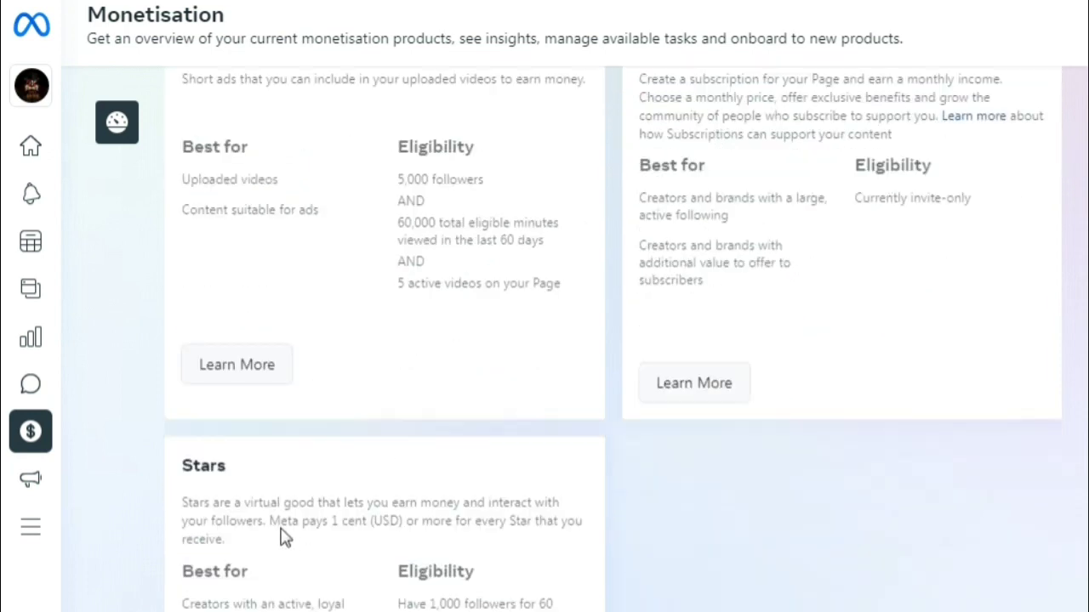
pyautogui.moveTo(236, 432); pyautogui.dragTo(78, 437)
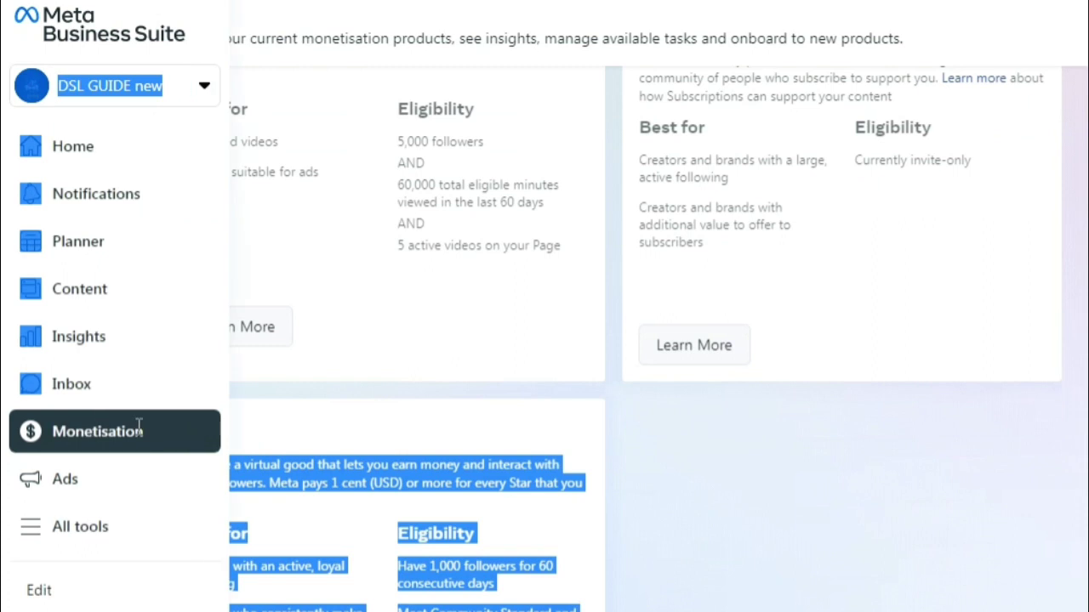
pyautogui.moveTo(235, 439); pyautogui.dragTo(380, 466)
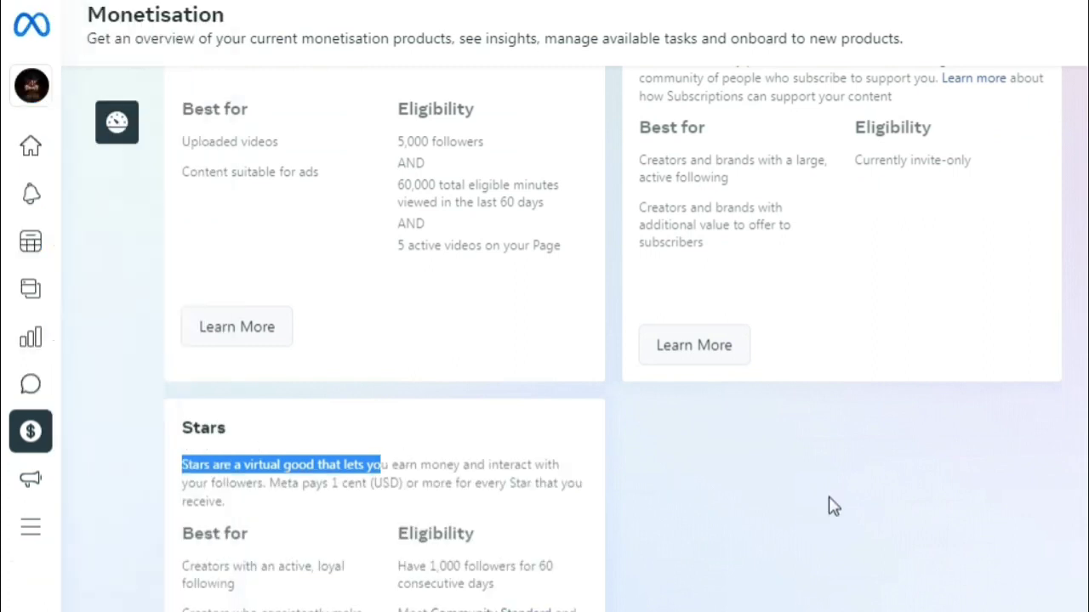
pyautogui.click(831, 500)
pyautogui.scroll(1, 830, 506)
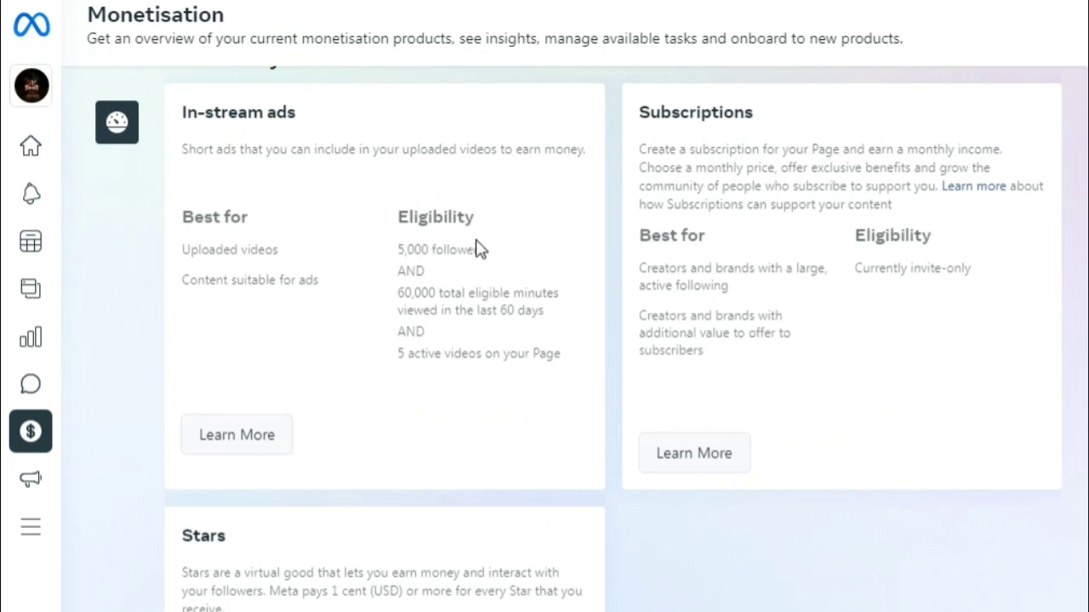
pyautogui.moveTo(562, 353); pyautogui.dragTo(402, 362)
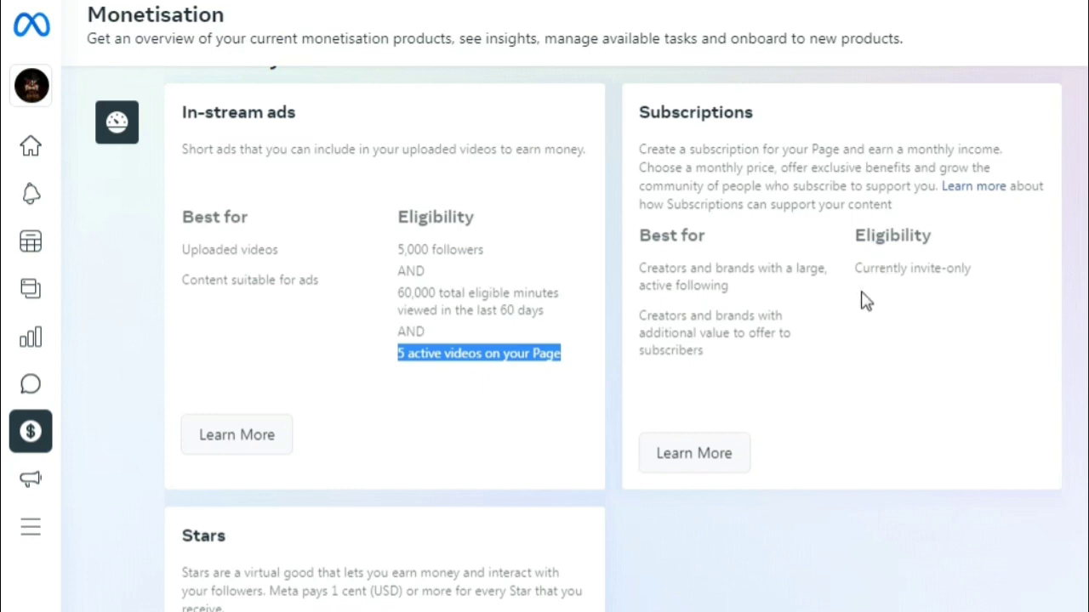
pyautogui.scroll(-2, 647, 361)
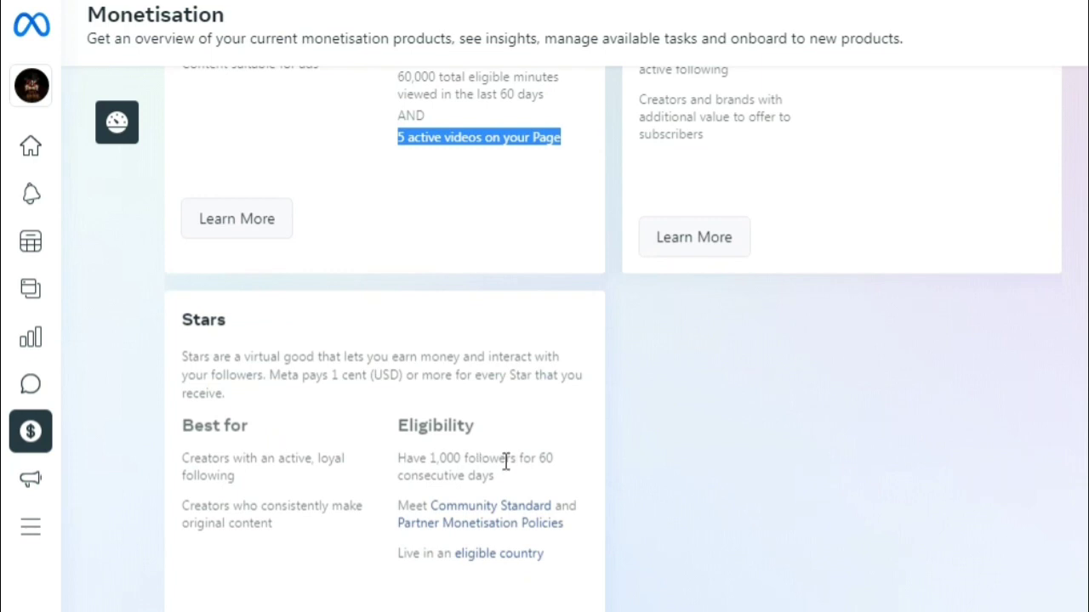
pyautogui.scroll(1, 505, 461)
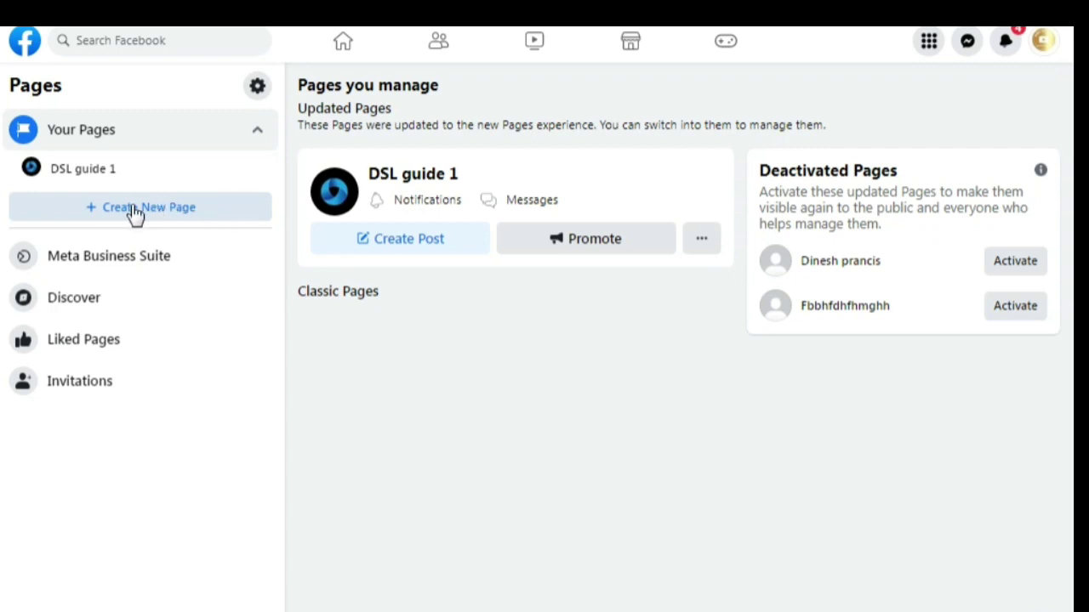
# - Start a new Page to bring up the empty Create a Page form and preview
pyautogui.click(132, 211)
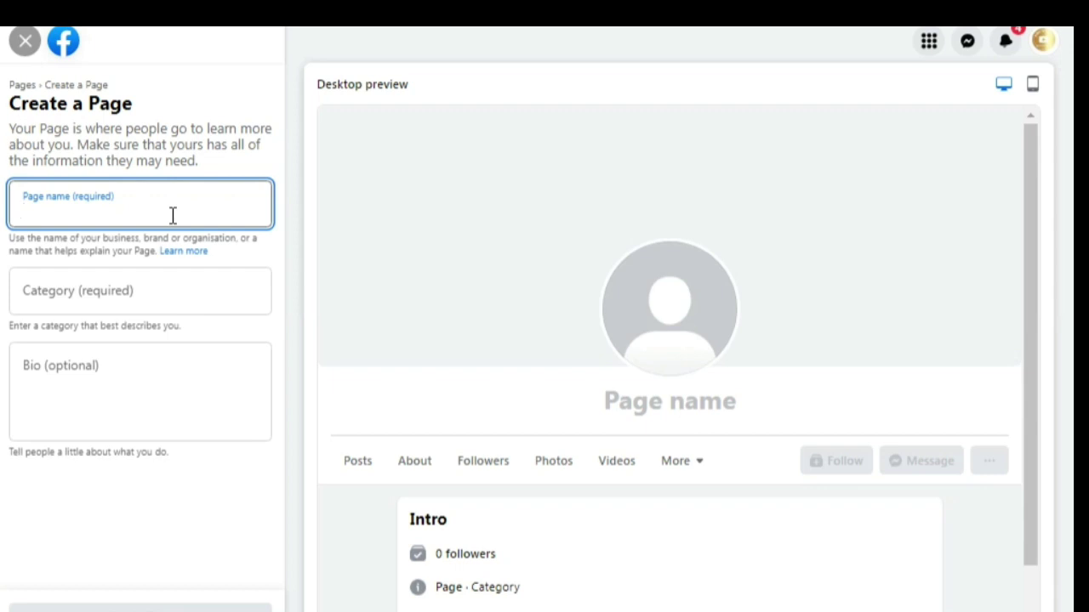
# - Try a 'gamm' category search, trim it, and leave the field without choosing
pyautogui.click(149, 308)
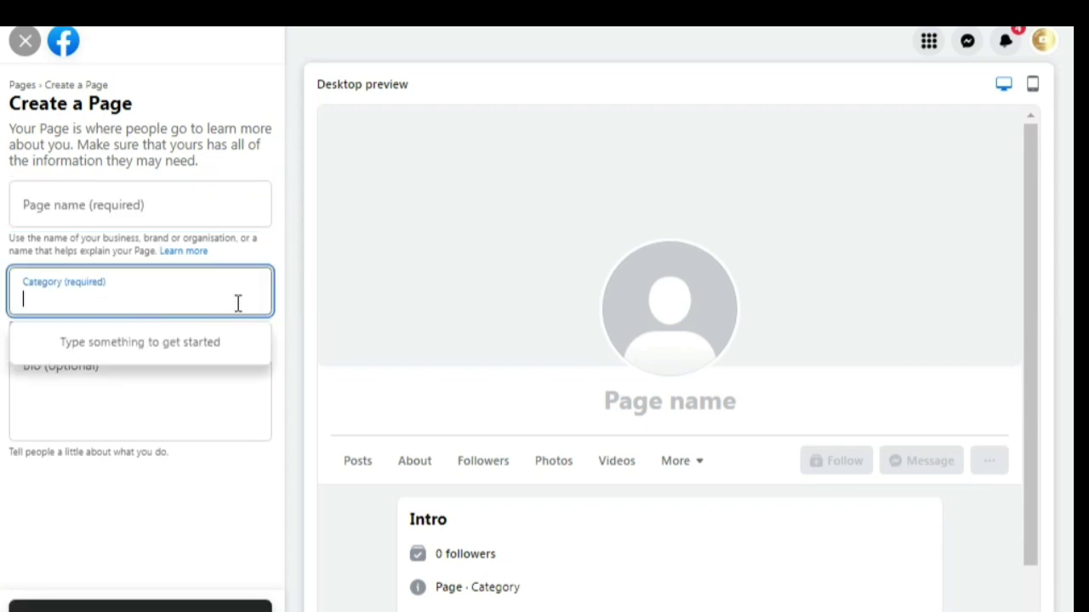
pyautogui.hotkey('shift', 'Tab')
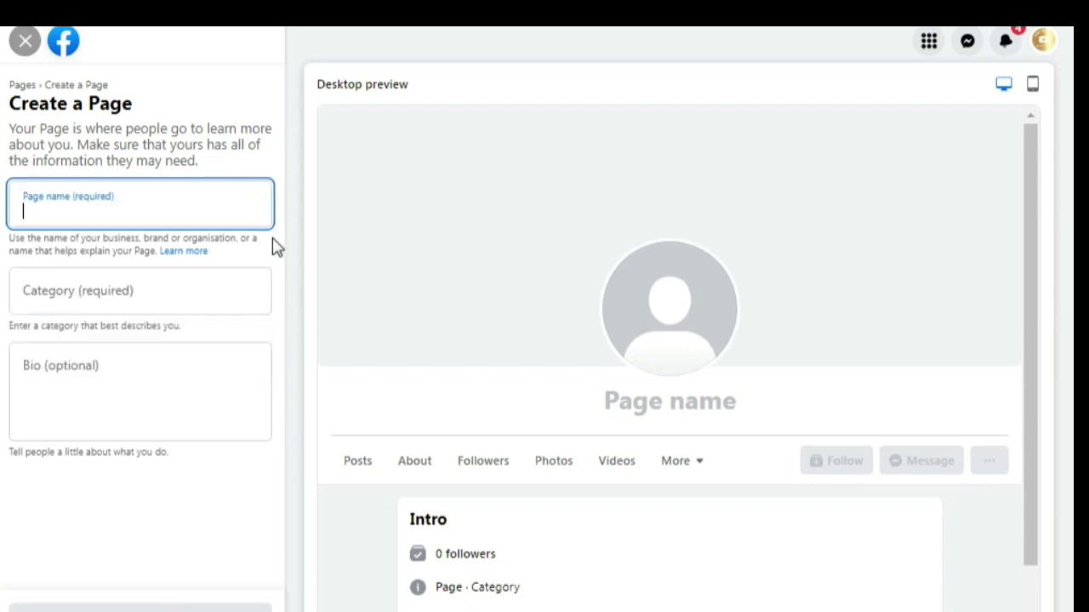
pyautogui.click(212, 291)
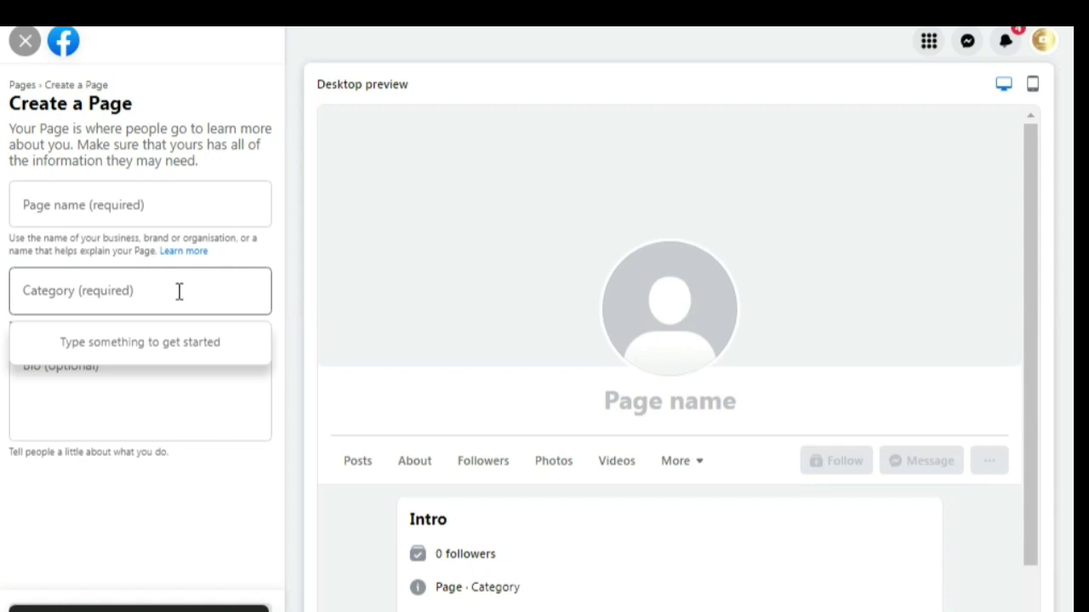
pyautogui.click(180, 292)
pyautogui.write('gam')
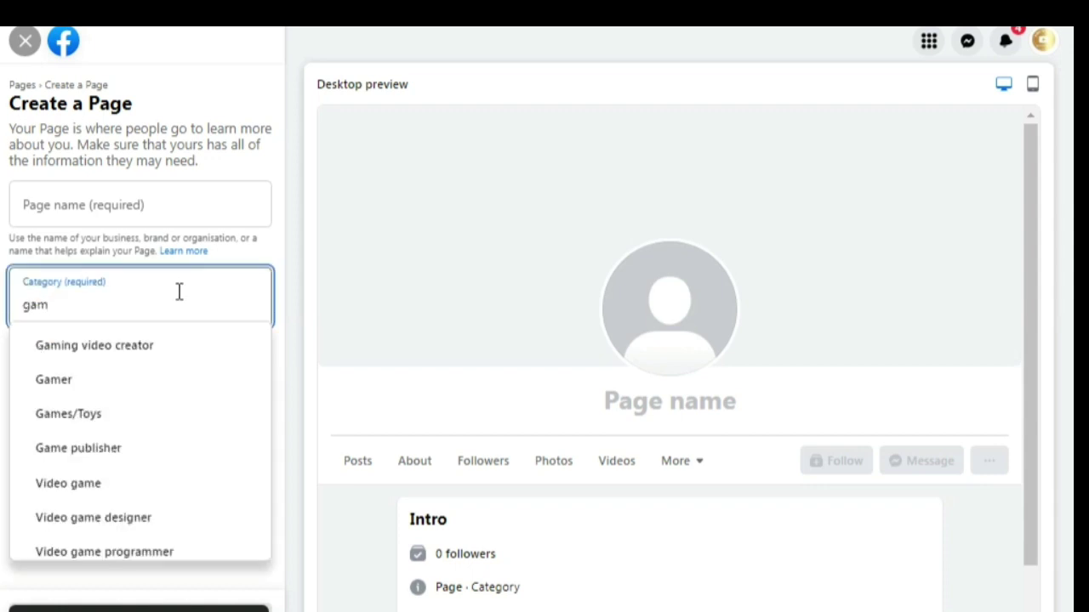
pyautogui.write('m')
pyautogui.press('BackSpace')
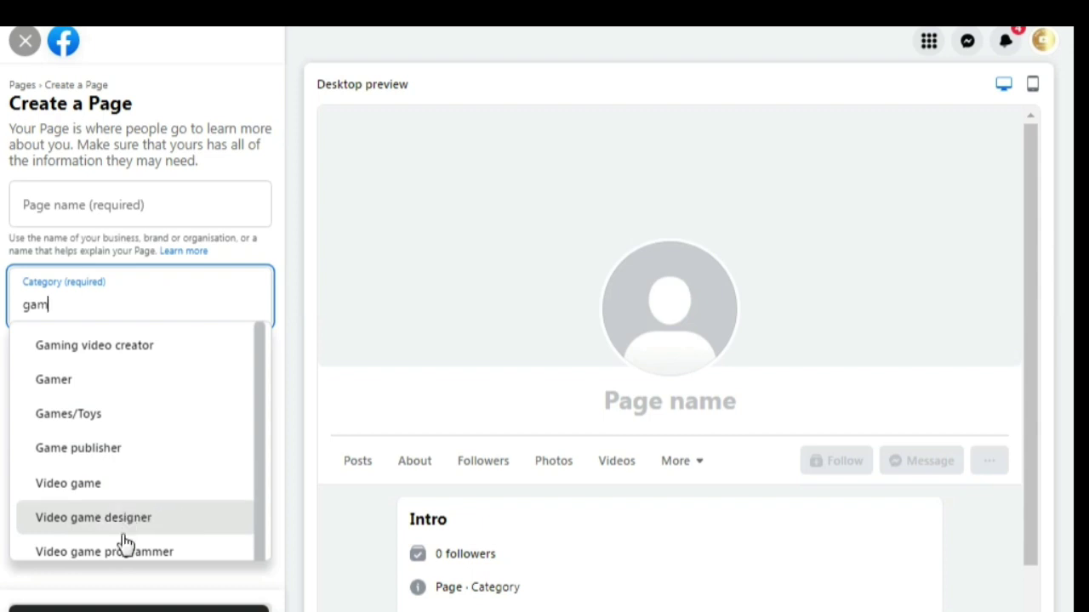
pyautogui.scroll(-2, 165, 527)
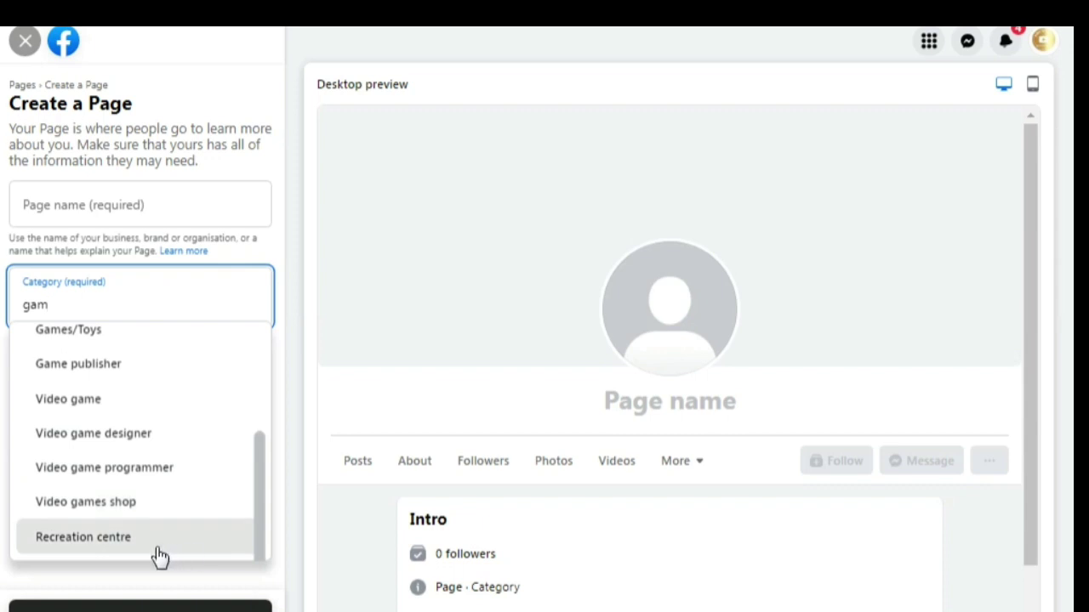
pyautogui.press('BackSpace')
pyautogui.press('BackSpace')
pyautogui.press('BackSpace')
pyautogui.click(3, 277)
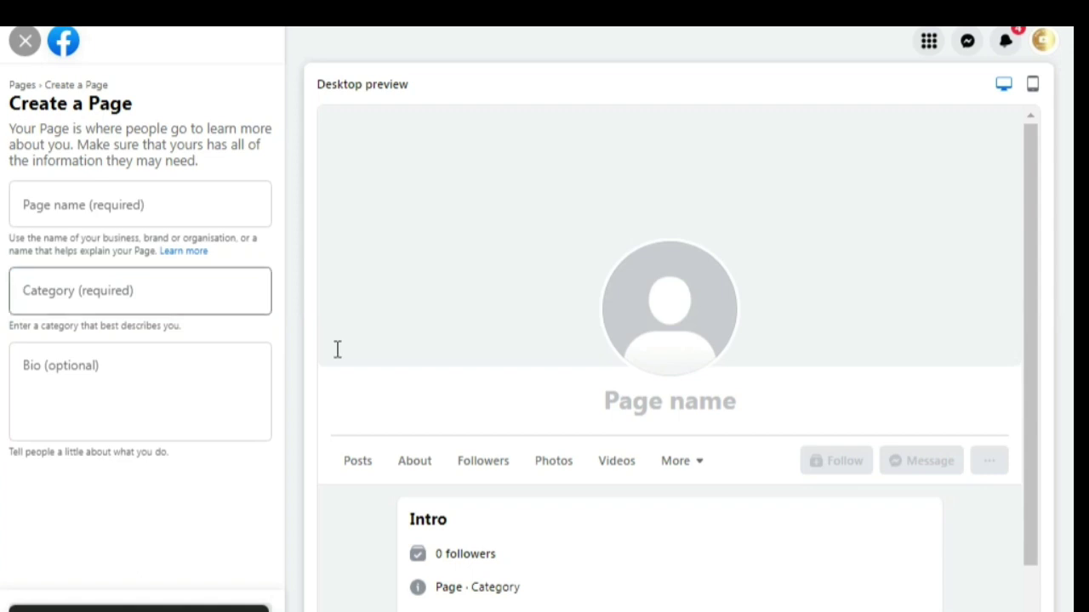
# - Search categories again with 'travel' and browse the suggestions toward Education website
pyautogui.click(152, 297)
pyautogui.write('t')
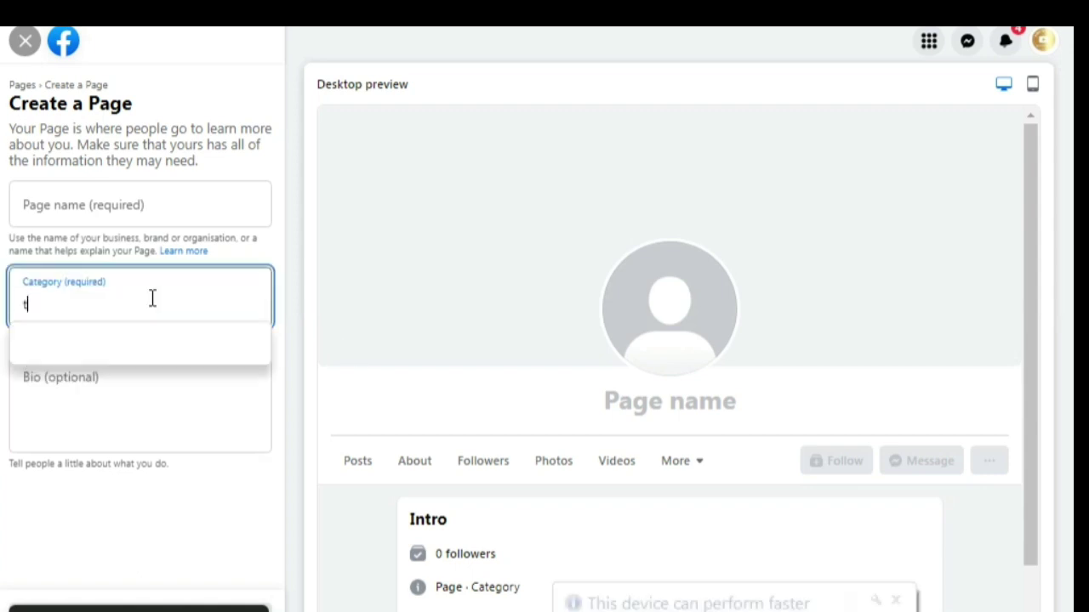
pyautogui.write('ravr')
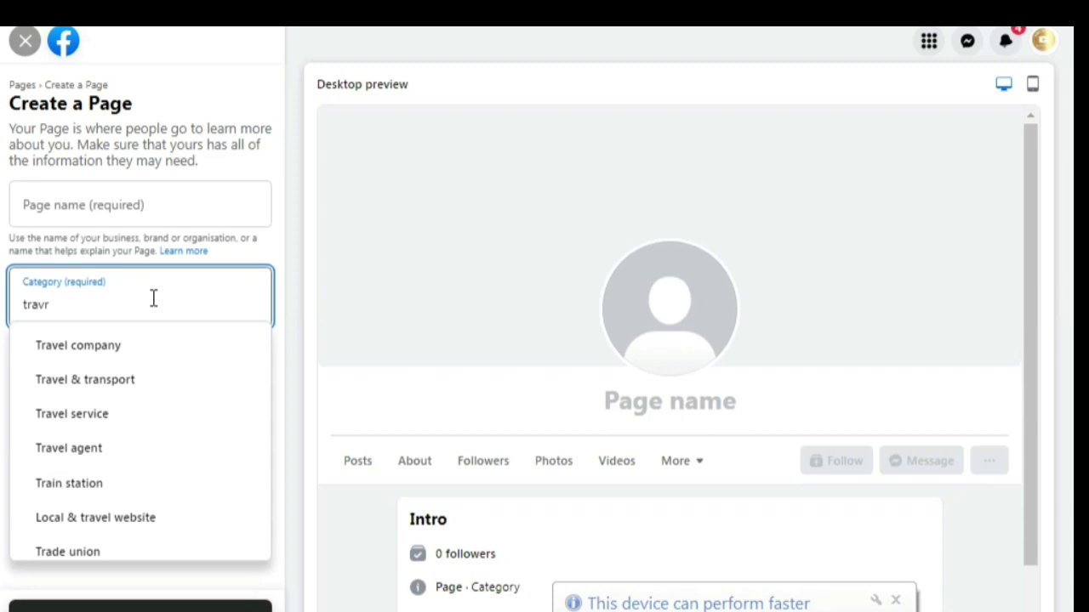
pyautogui.press('BackSpace')
pyautogui.write('el')
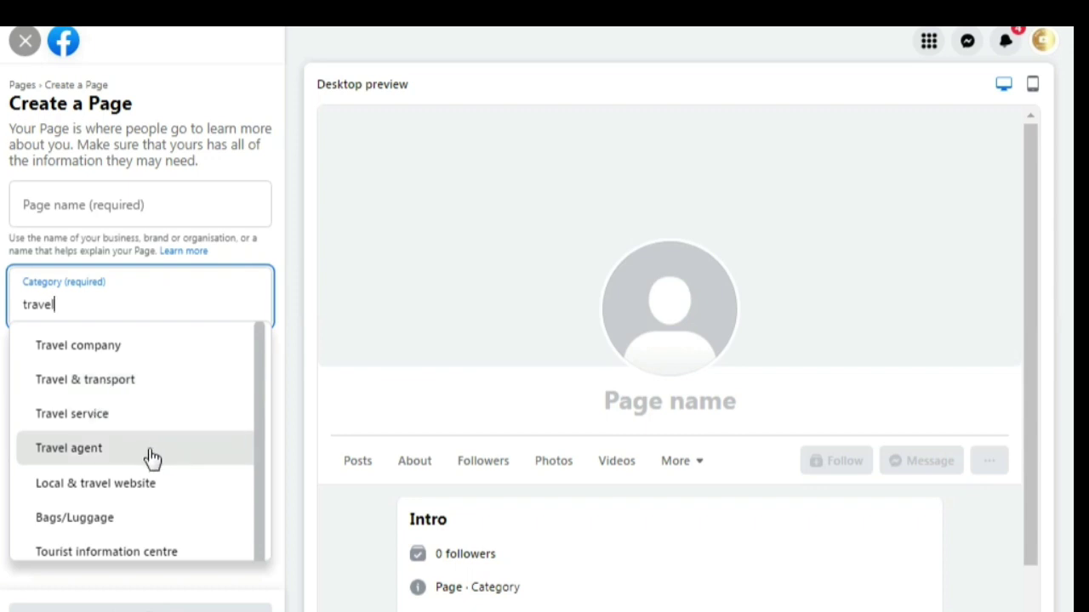
pyautogui.scroll(-1, 150, 457)
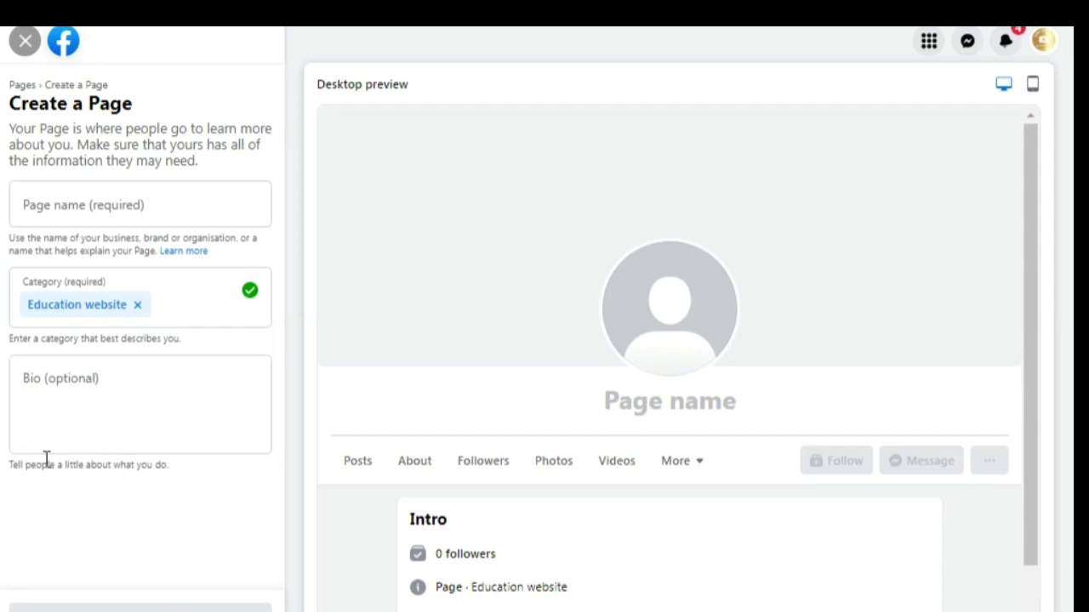
# - Write the bio 'Hello,' / 'WELCOME TO MY FACEBOOK PAGE' and create the Page
pyautogui.moveTo(15, 460); pyautogui.dragTo(171, 475)
pyautogui.click(144, 400)
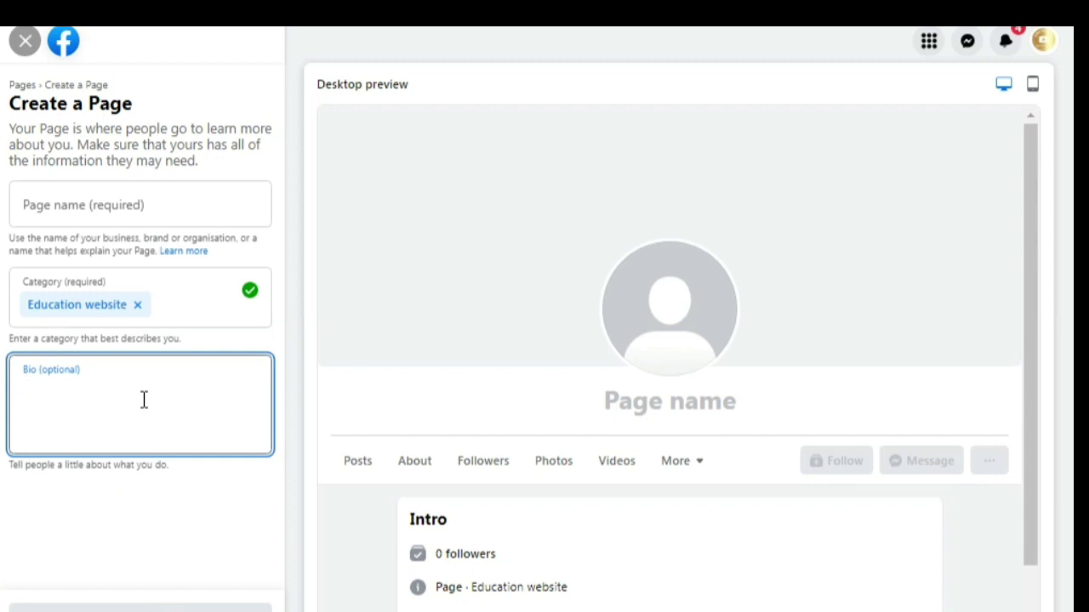
pyautogui.write('H')
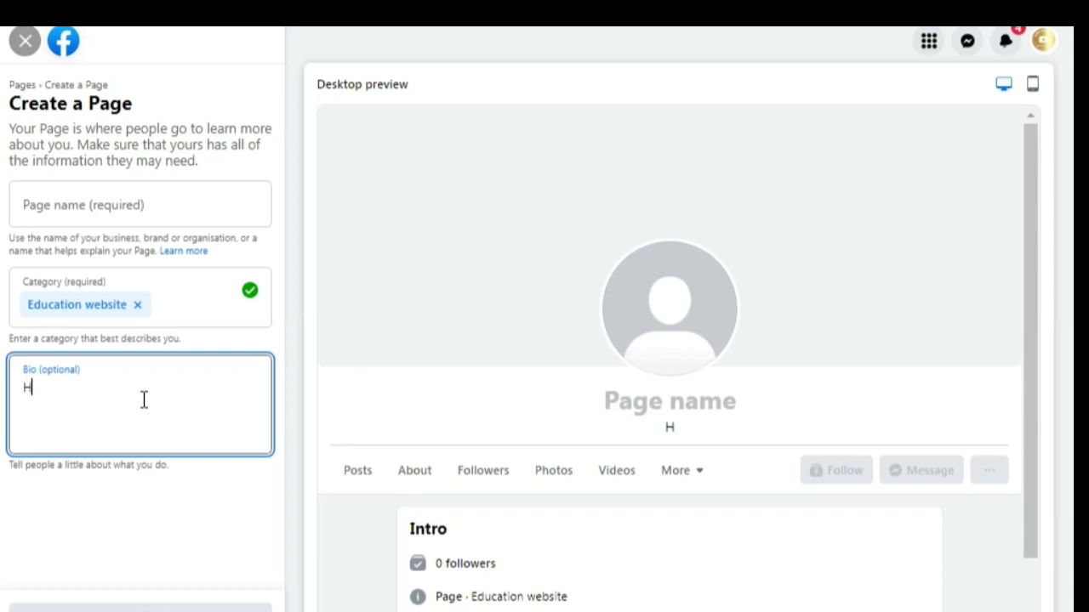
pyautogui.write('ello,')
pyautogui.press('Return')
pyautogui.write('WE')
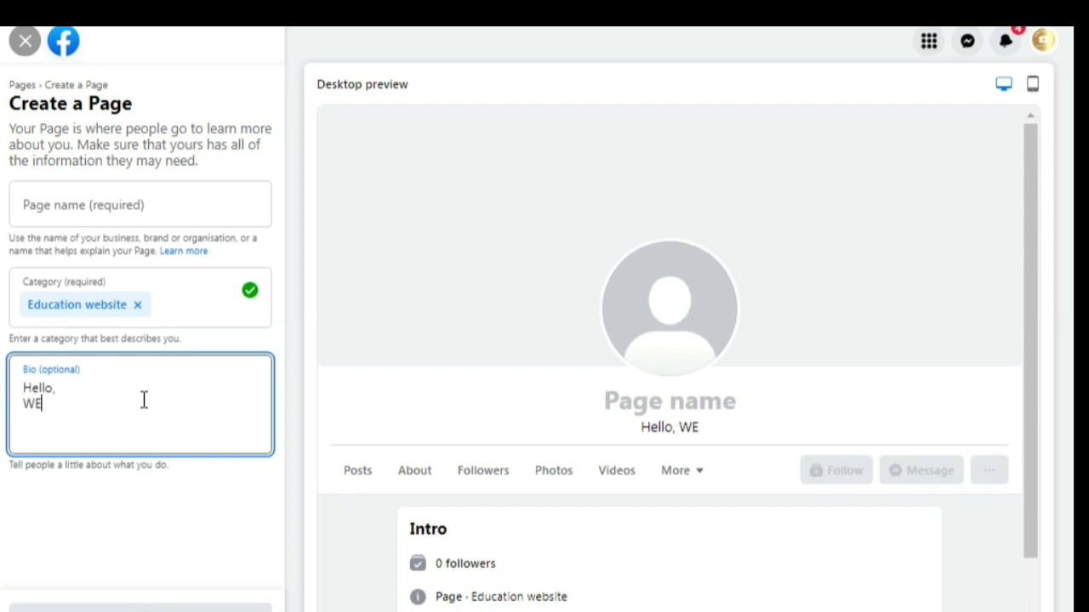
pyautogui.write('LCOME')
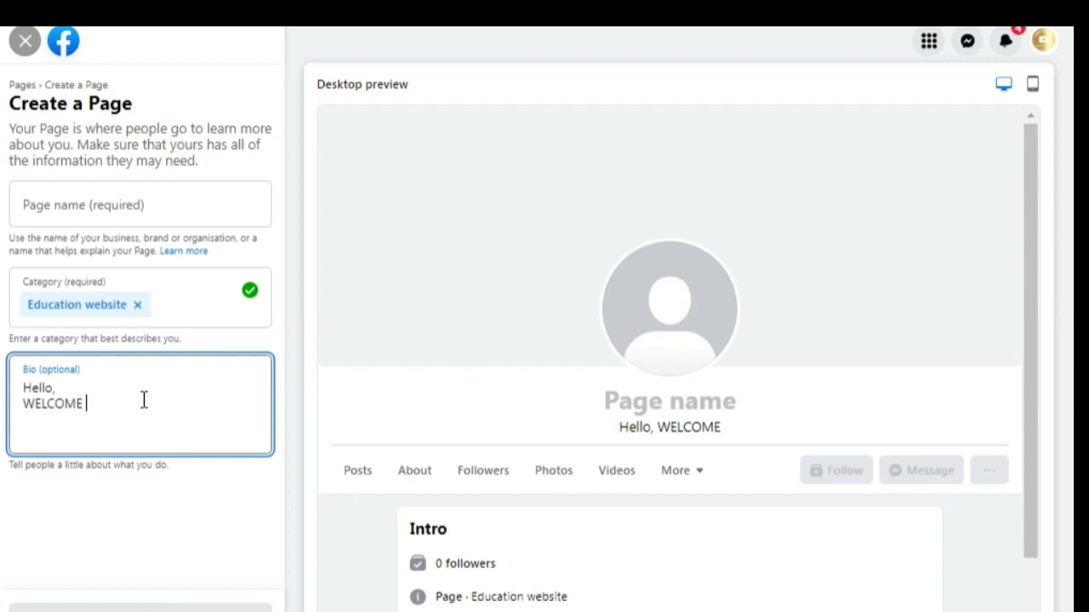
pyautogui.write(' TO MY ')
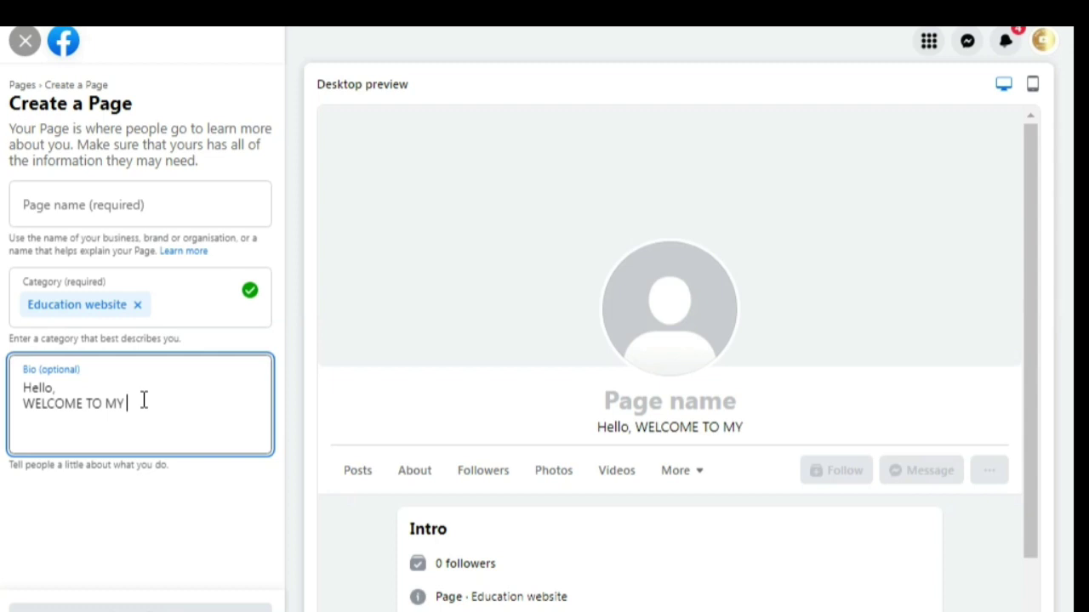
pyautogui.write('FACEBOOK PAE')
pyautogui.press('Left')
pyautogui.write('AG')
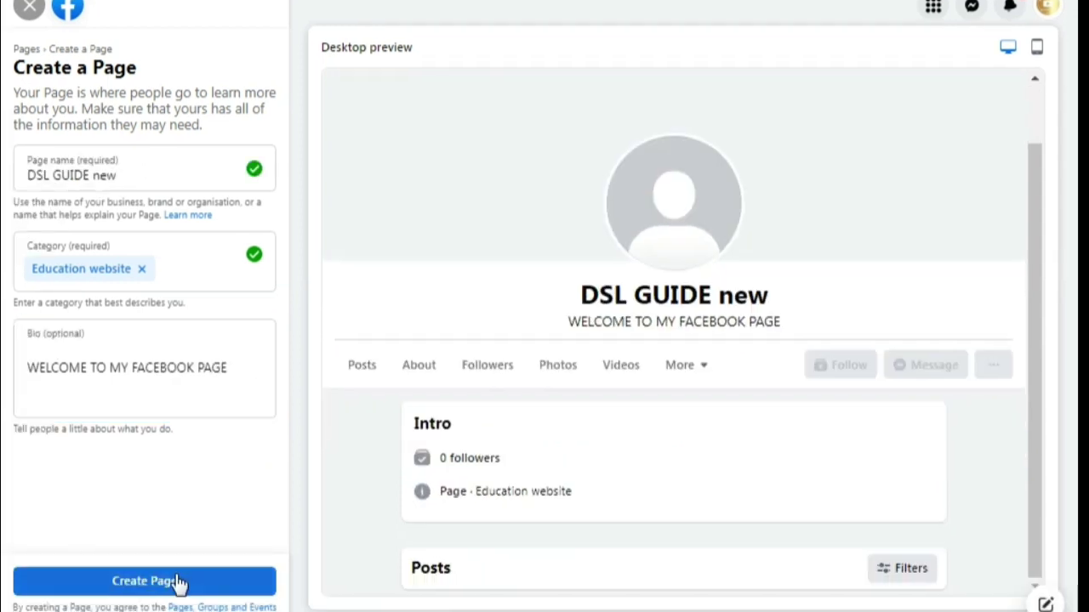
pyautogui.click(177, 581)
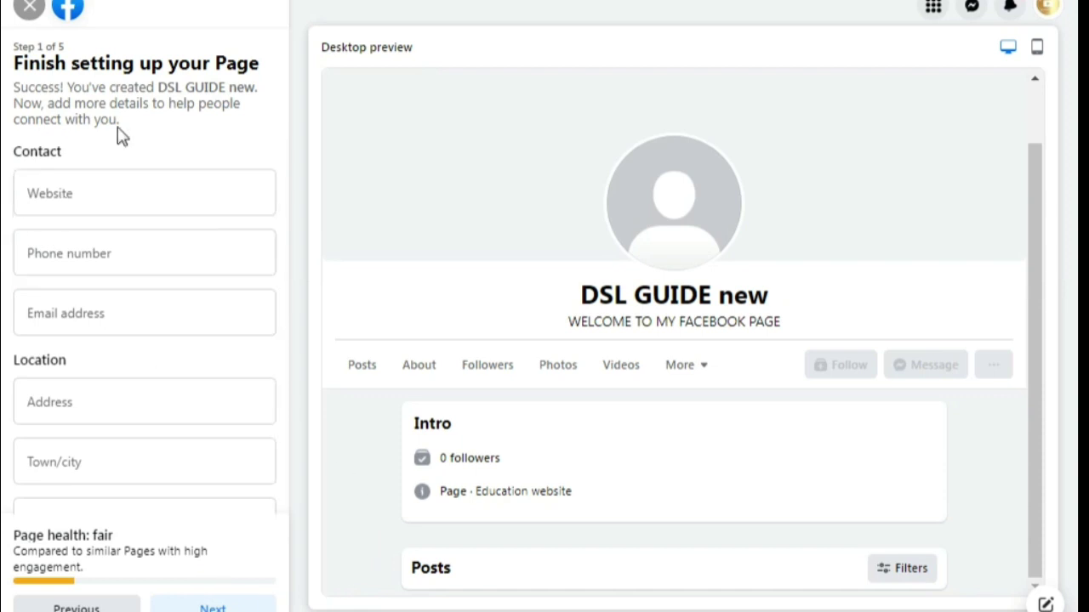
# - Clear the intro text and fill in the Page's website and phone contact fields
pyautogui.moveTo(107, 103); pyautogui.dragTo(244, 128)
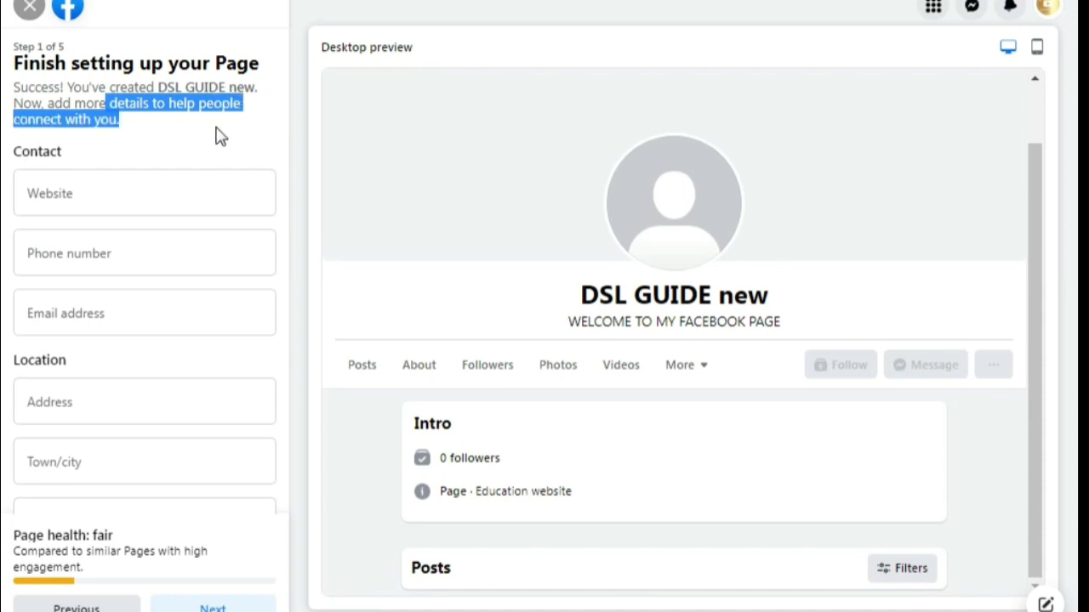
pyautogui.click(217, 141)
pyautogui.click(92, 192)
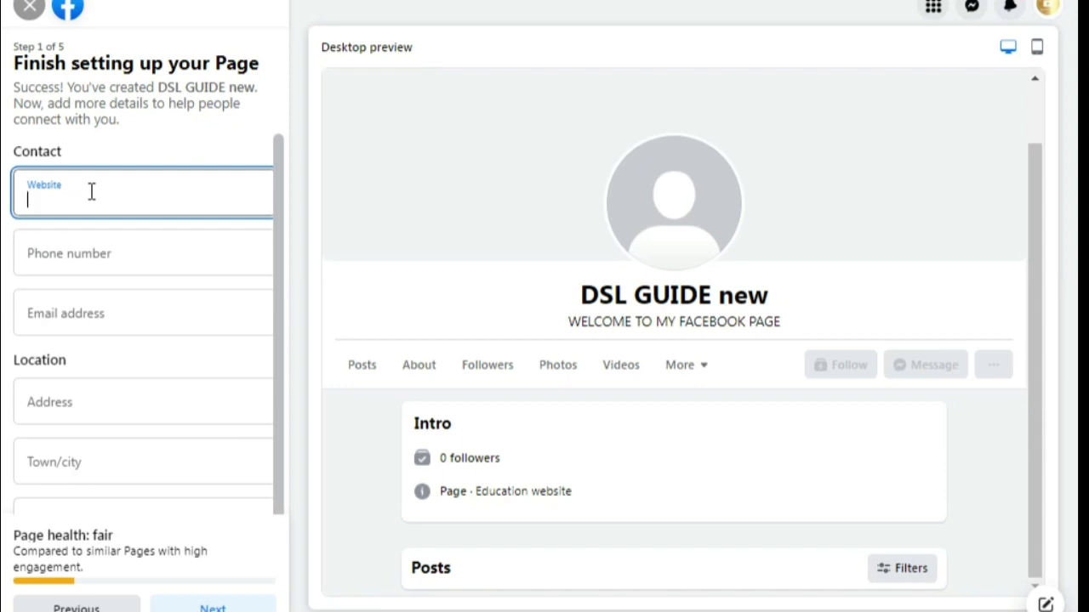
pyautogui.scroll(-1, 96, 194)
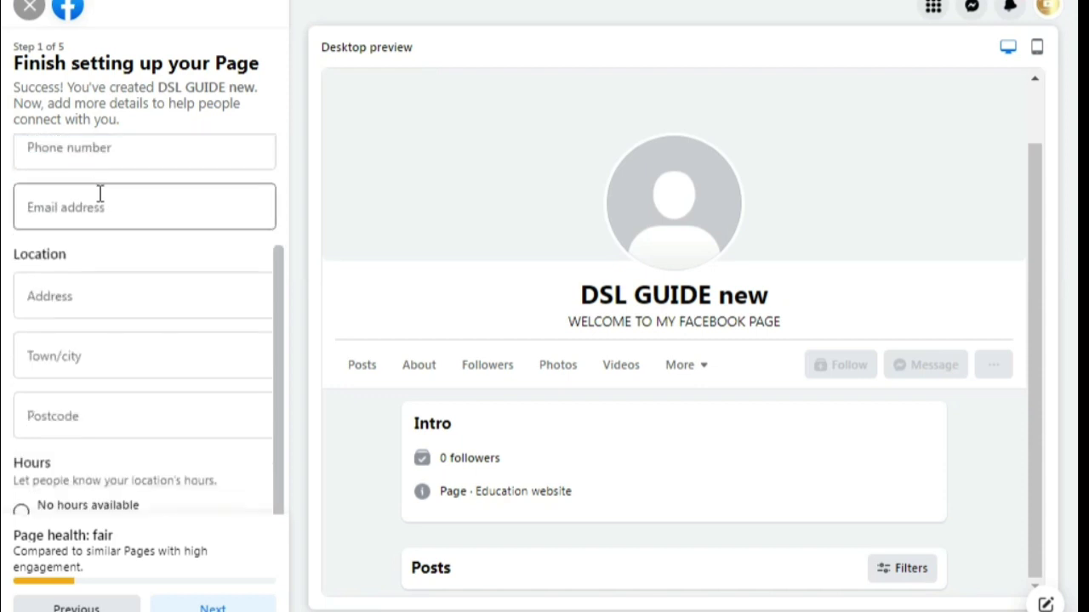
pyautogui.click(115, 146)
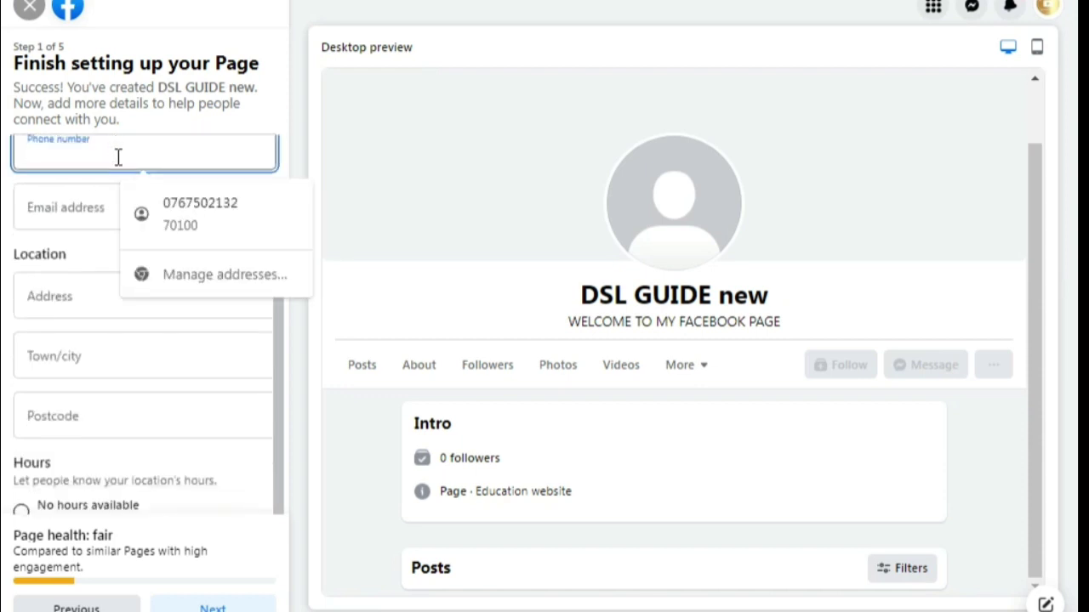
pyautogui.click(425, 176)
pyautogui.scroll(1, 248, 177)
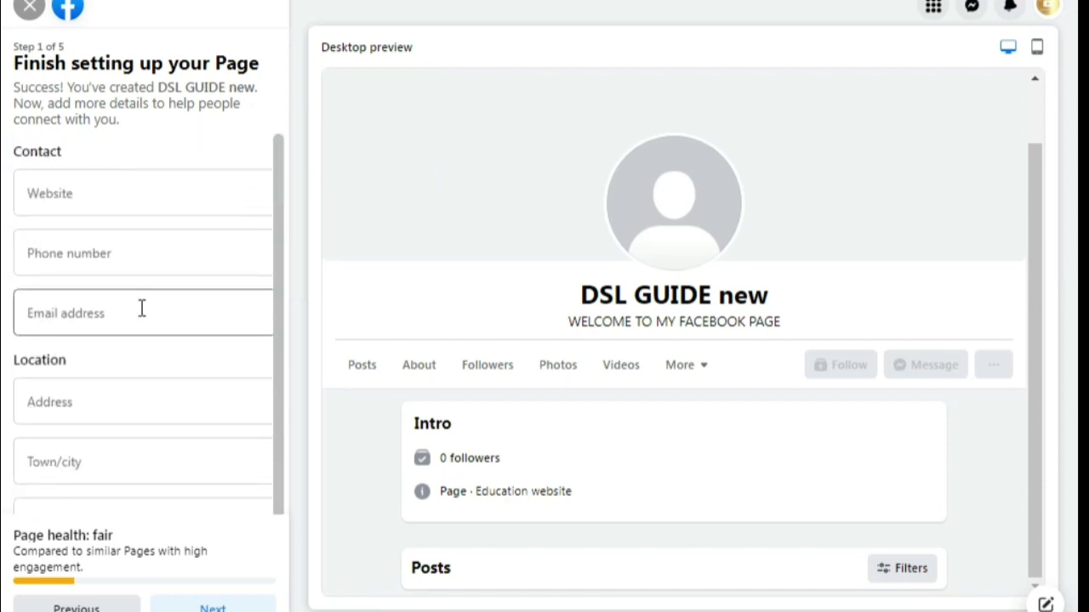
pyautogui.scroll(-1, 142, 309)
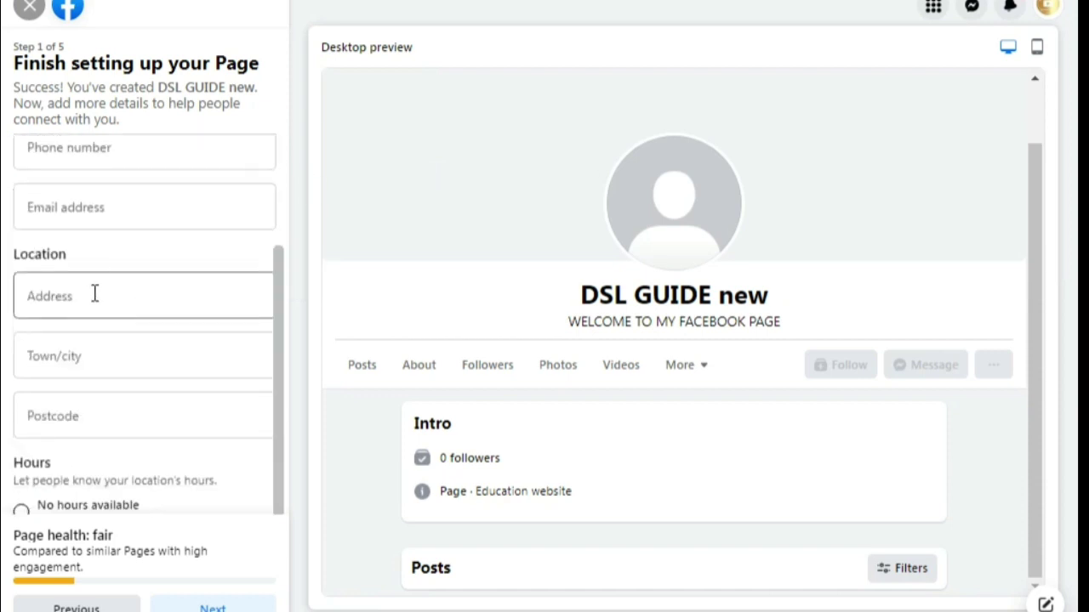
pyautogui.scroll(-1, 95, 295)
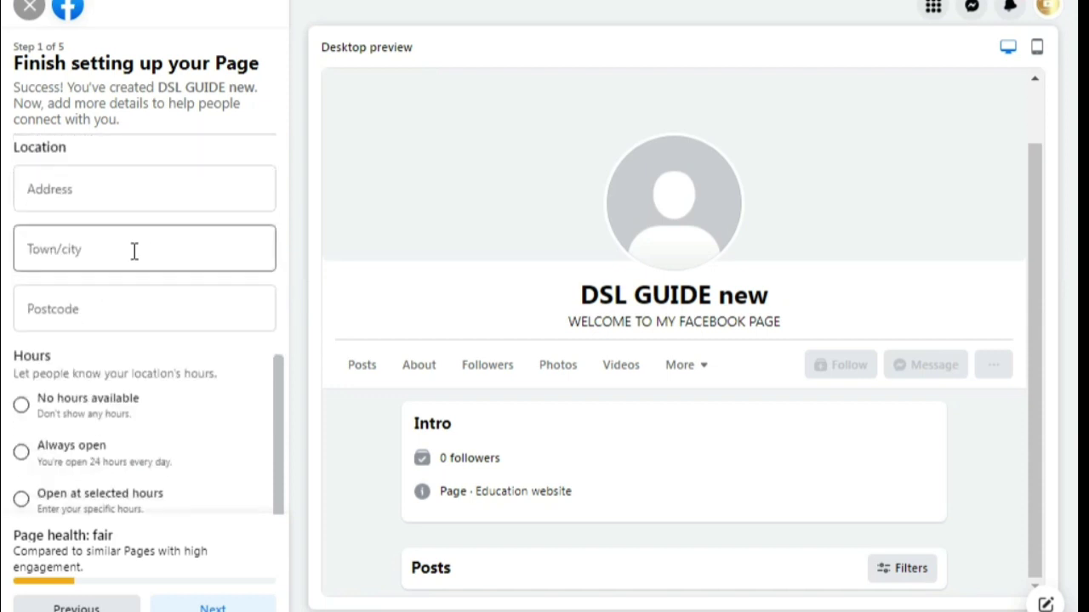
# - Autofill the saved address, town and postcode, and set Hours to Always open
pyautogui.click(109, 247)
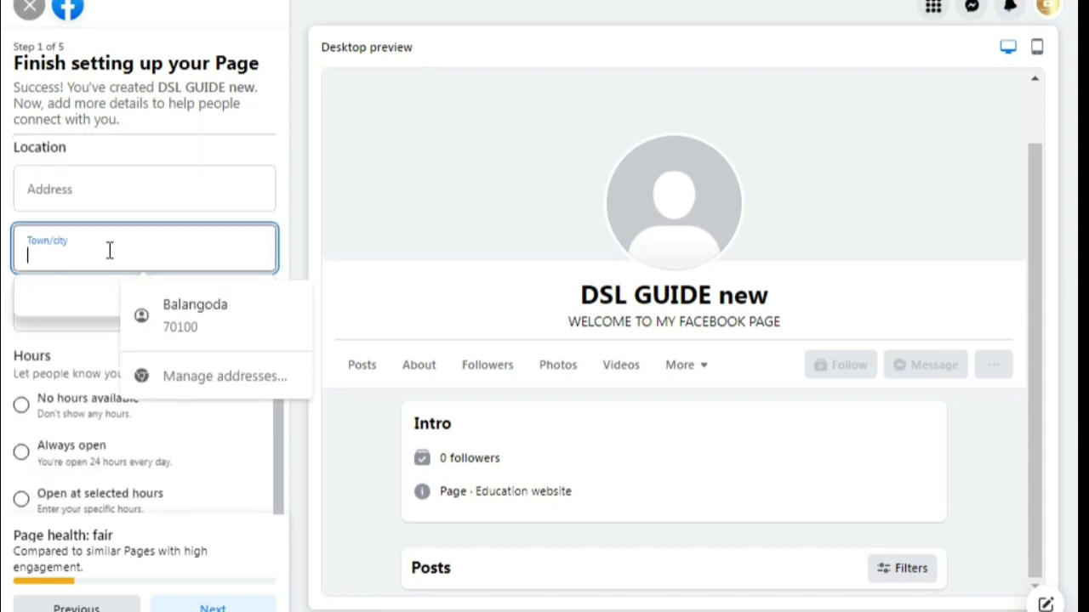
pyautogui.click(225, 317)
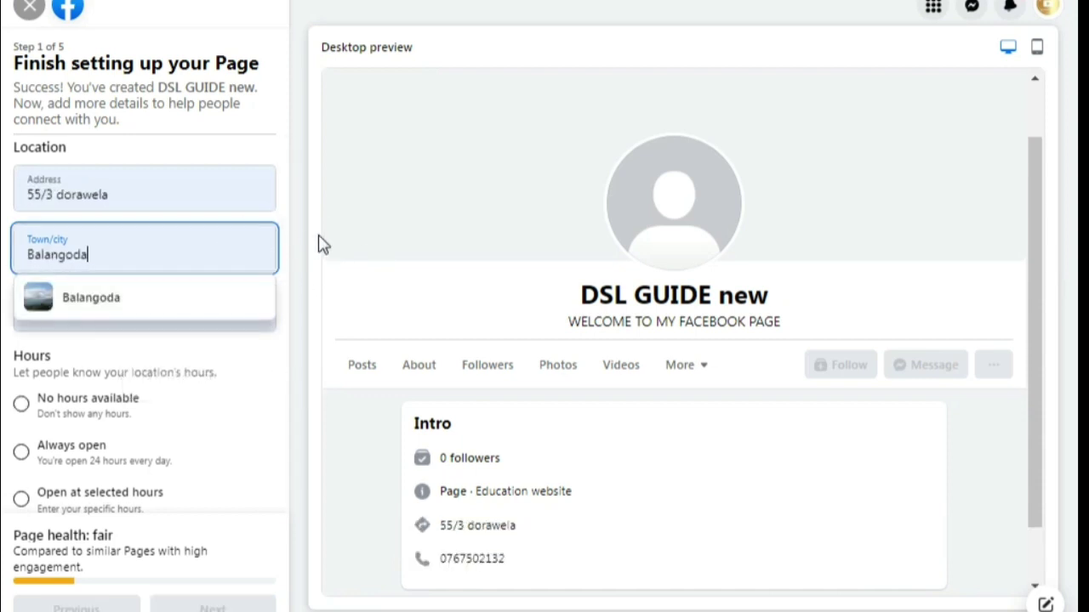
pyautogui.hotkey('ctrl', 'a')
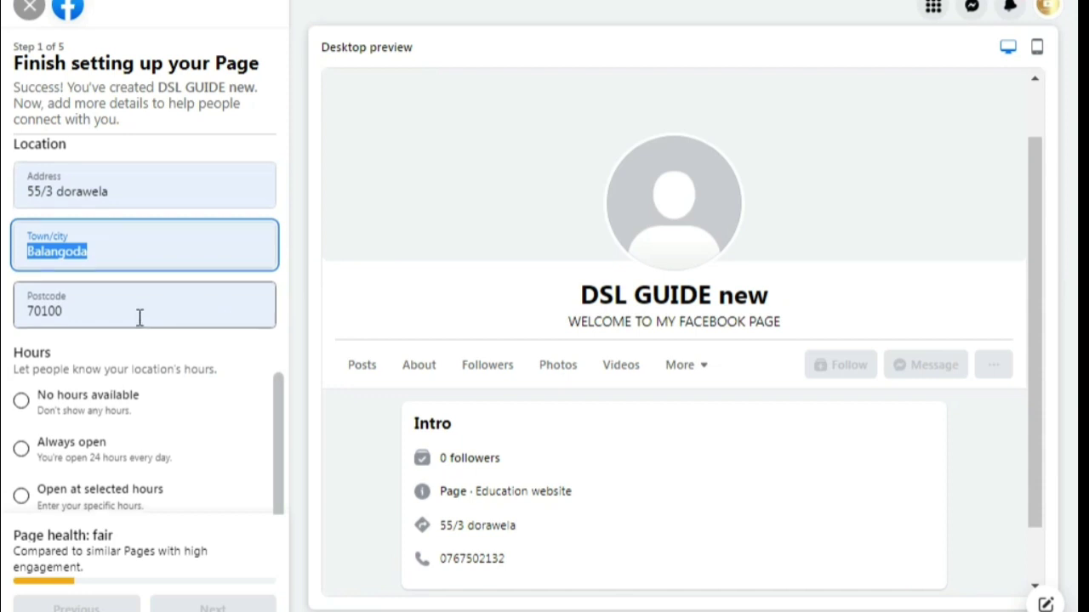
pyautogui.scroll(-1, 139, 319)
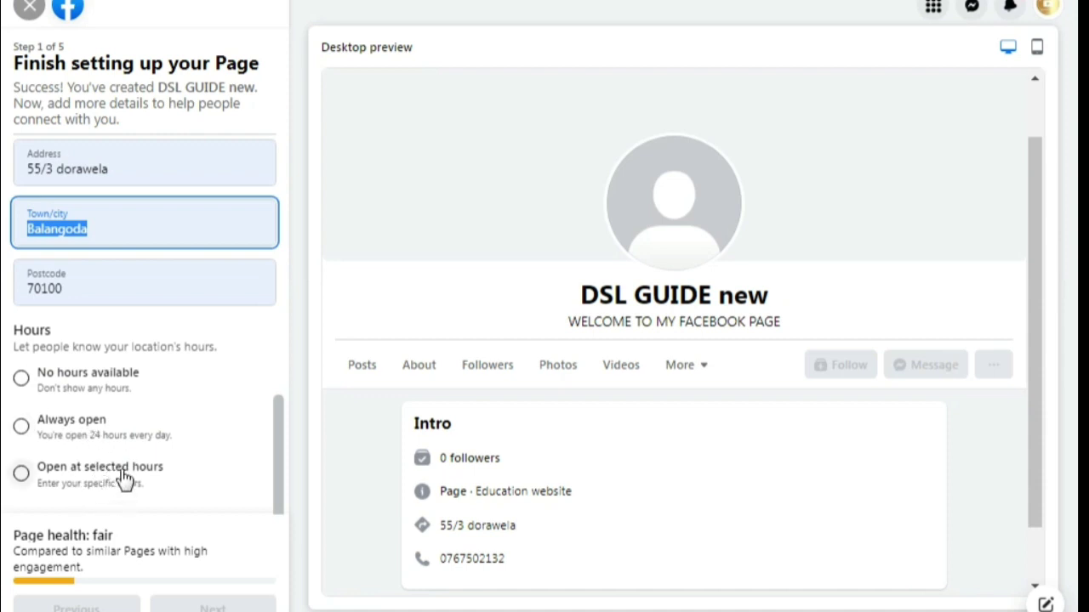
pyautogui.click(42, 424)
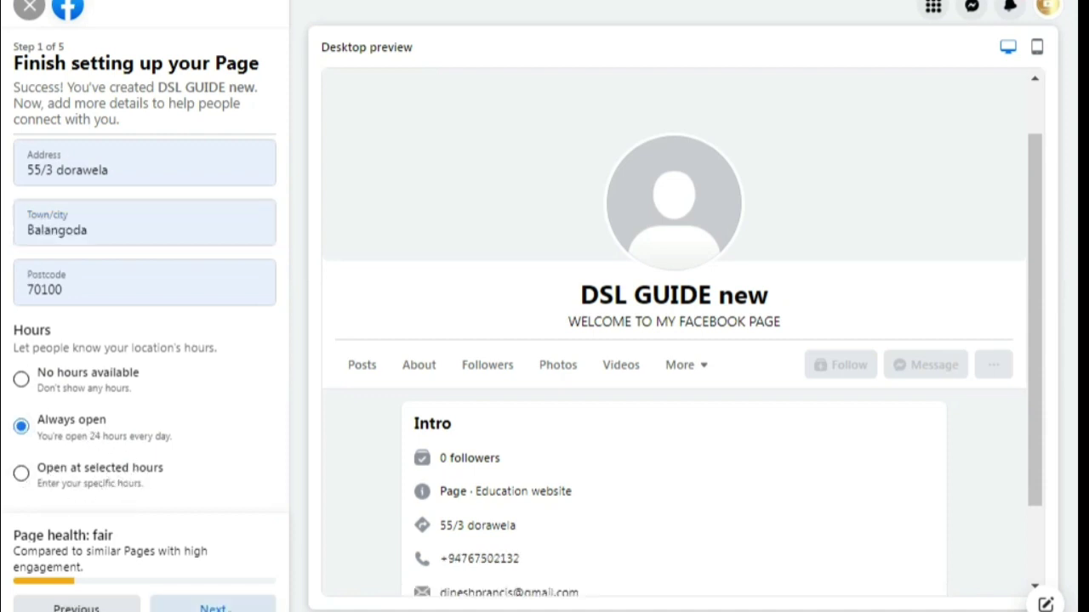
pyautogui.click(231, 608)
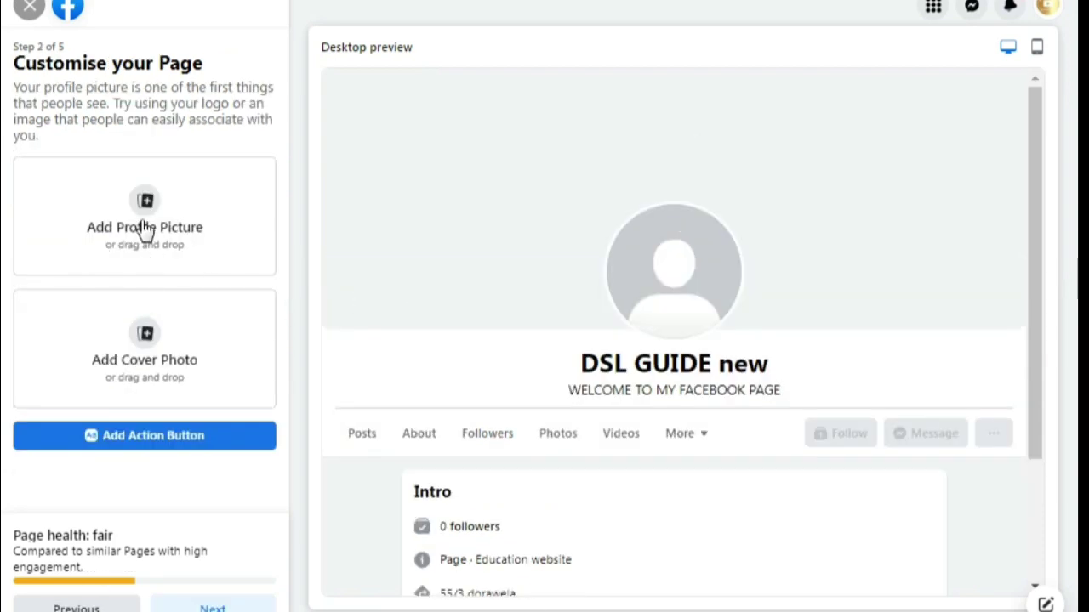
pyautogui.click(146, 228)
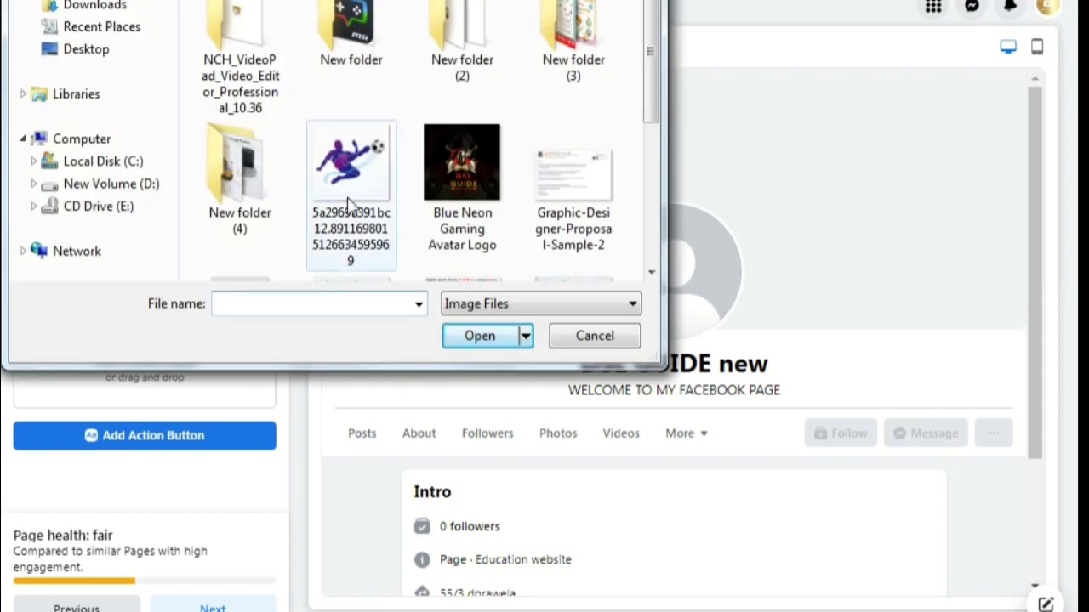
pyautogui.click(499, 185)
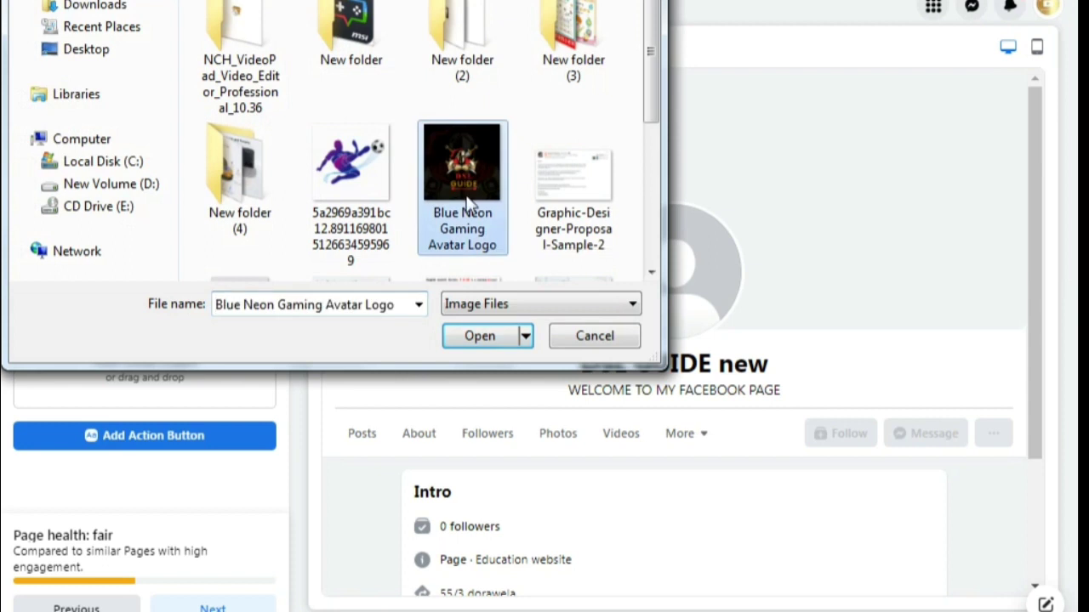
pyautogui.click(467, 338)
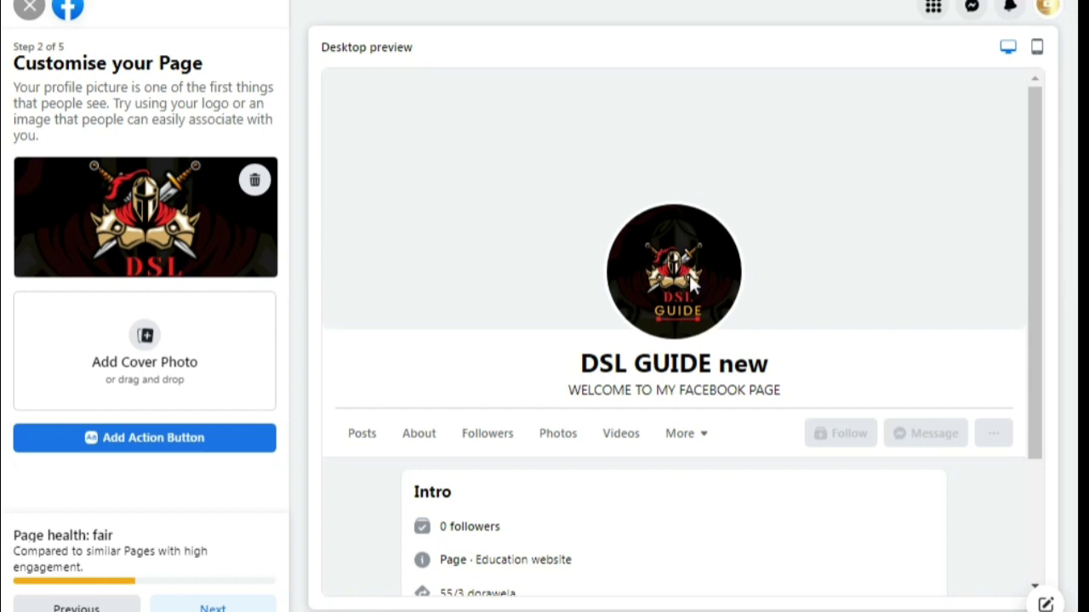
# - Choose the Untitled design image from the file chooser as the cover photo
pyautogui.click(195, 266)
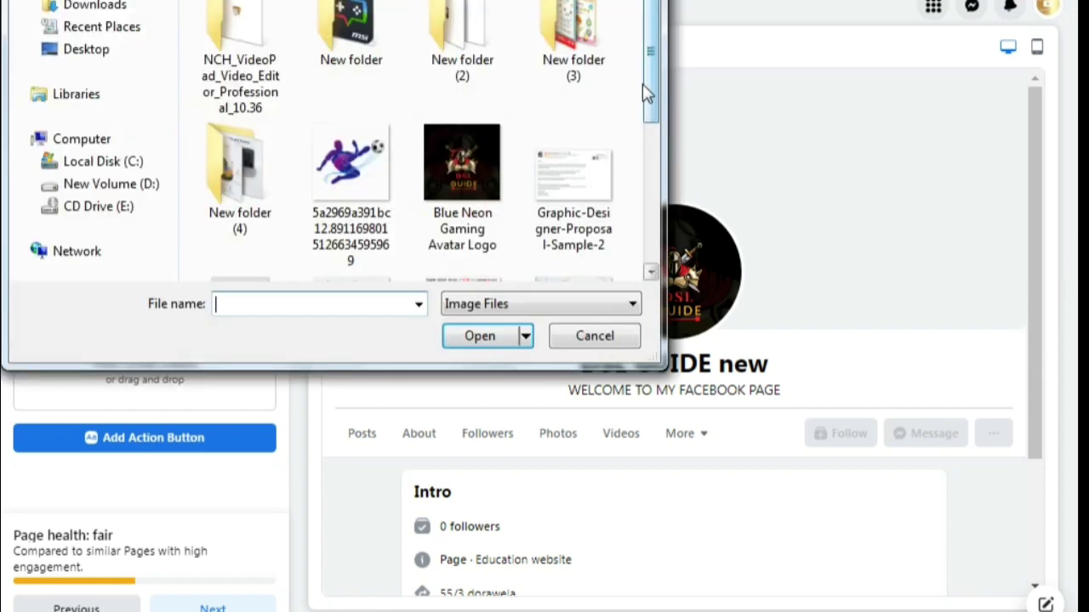
pyautogui.scroll(-5, 643, 89)
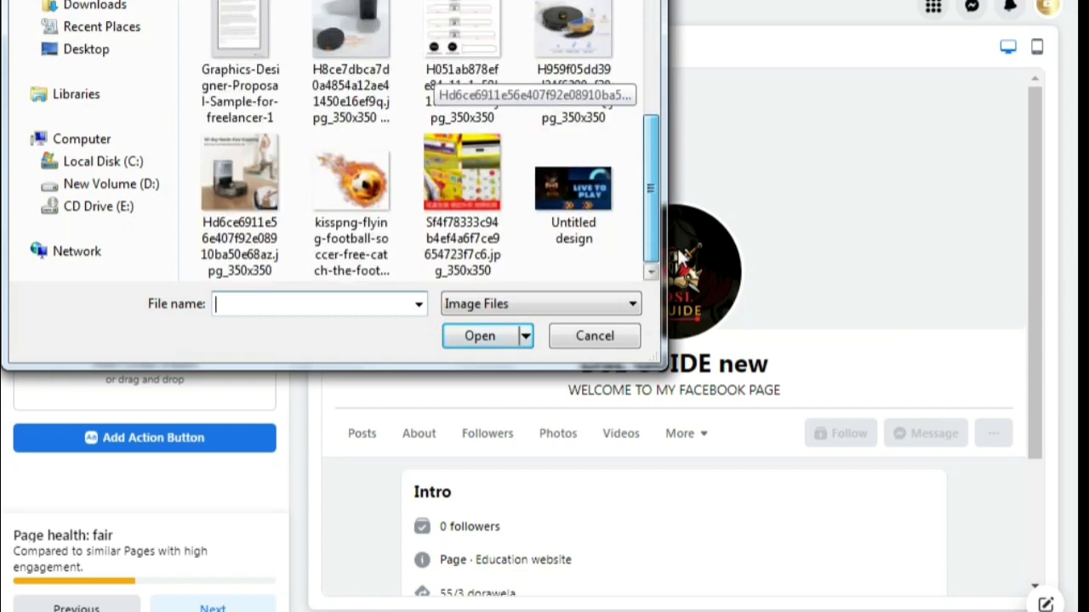
pyautogui.doubleClick(574, 189)
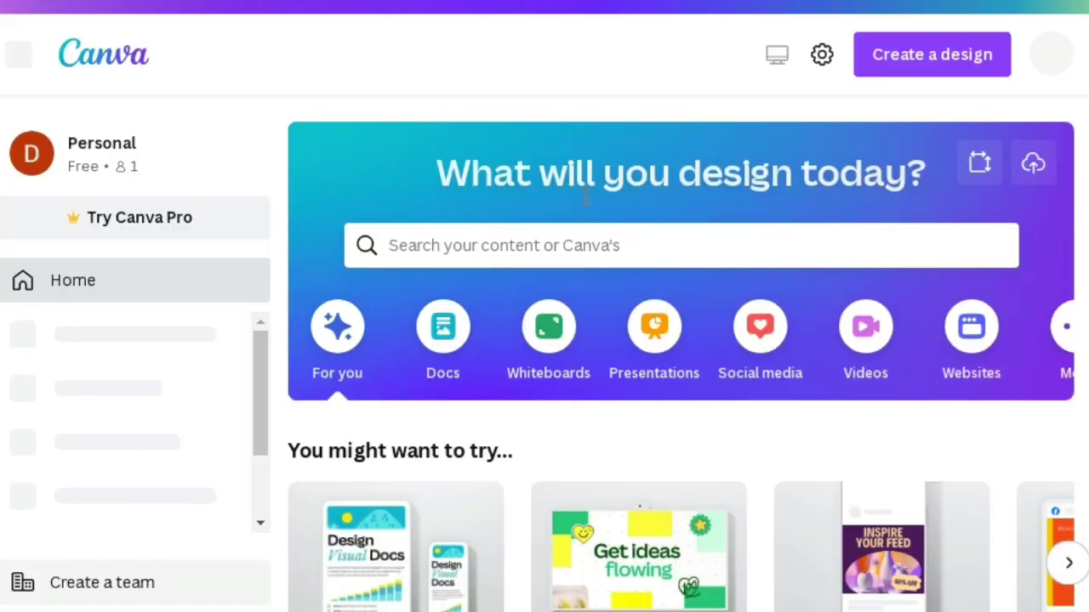
# - Browse Canva's Social media formats to the Facebook row, including Facebook Cover and Event Cover
pyautogui.click(783, 342)
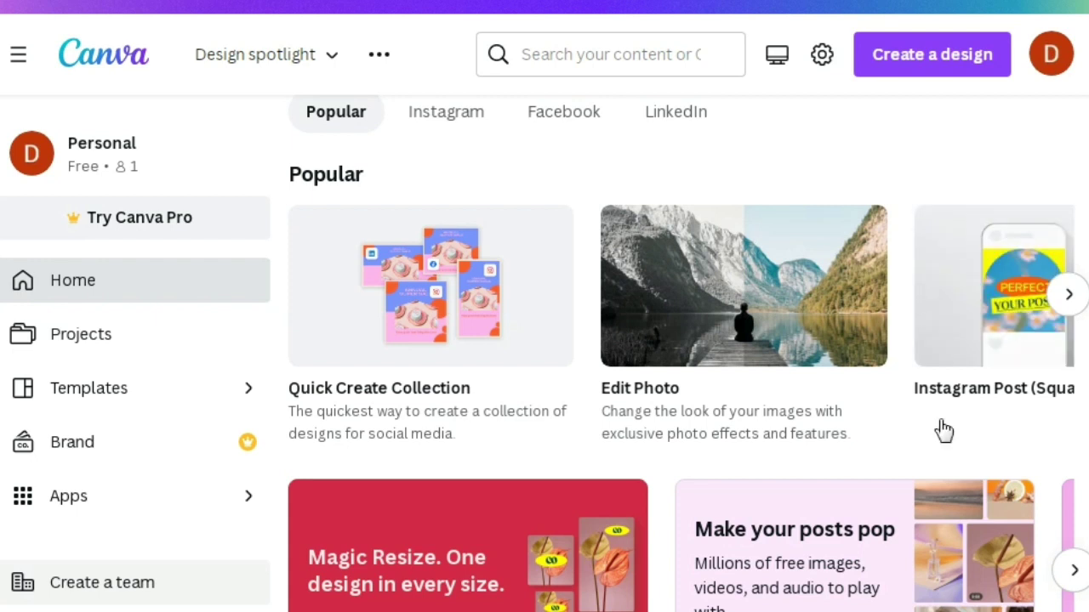
pyautogui.scroll(-4, 871, 442)
pyautogui.scroll(-2, 870, 447)
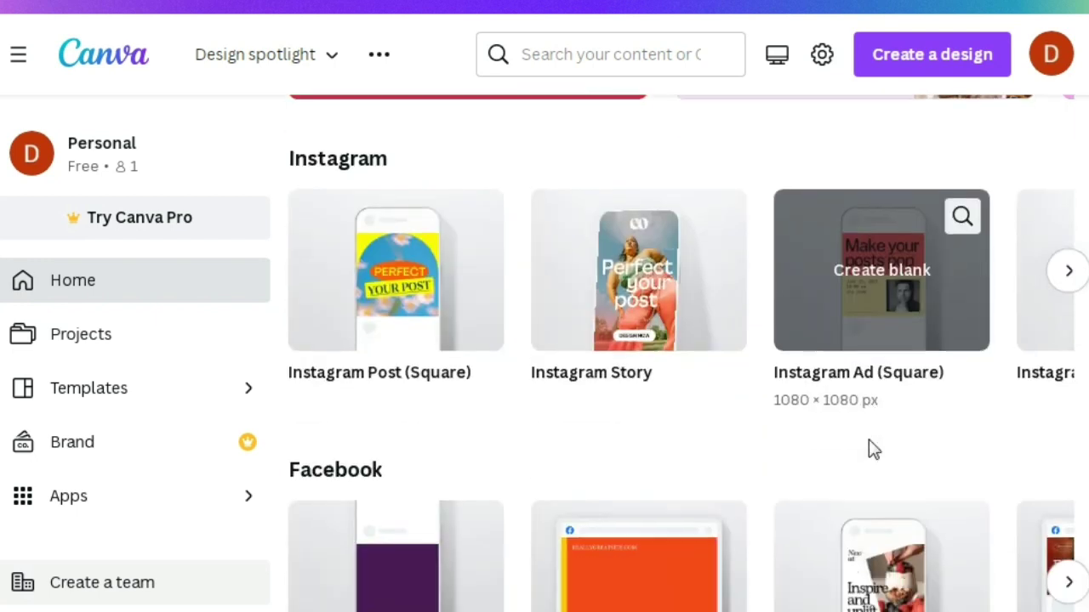
pyautogui.scroll(-4, 869, 443)
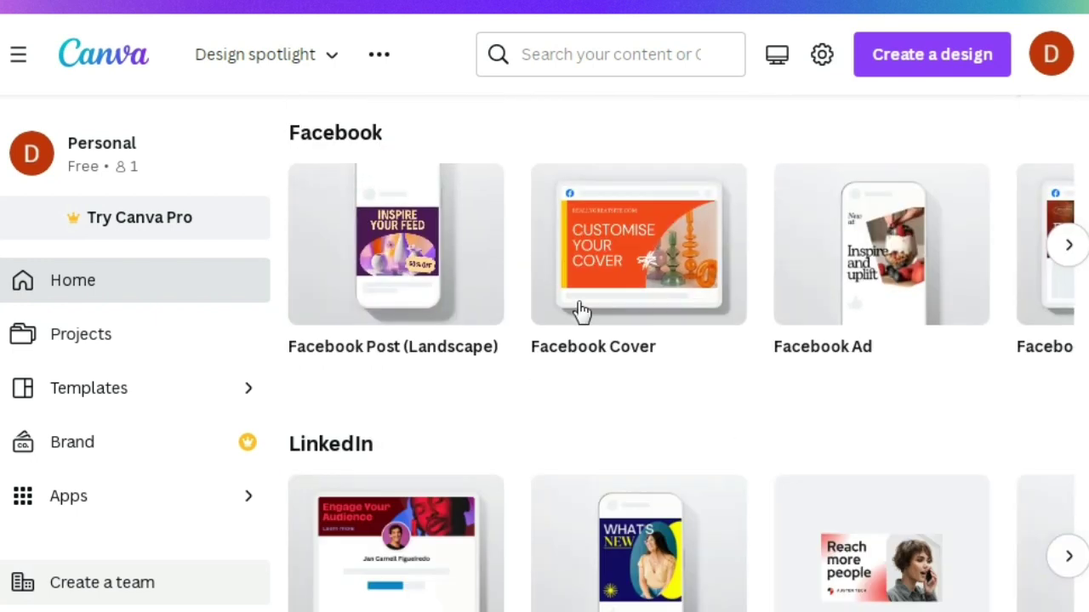
pyautogui.click(1069, 246)
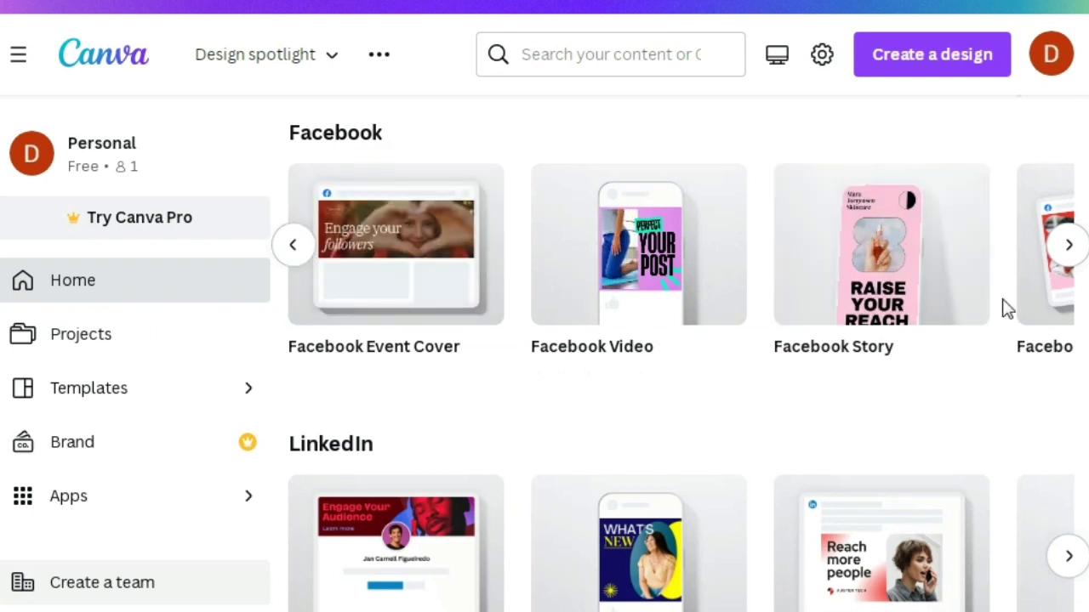
pyautogui.scroll(2, 340, 170)
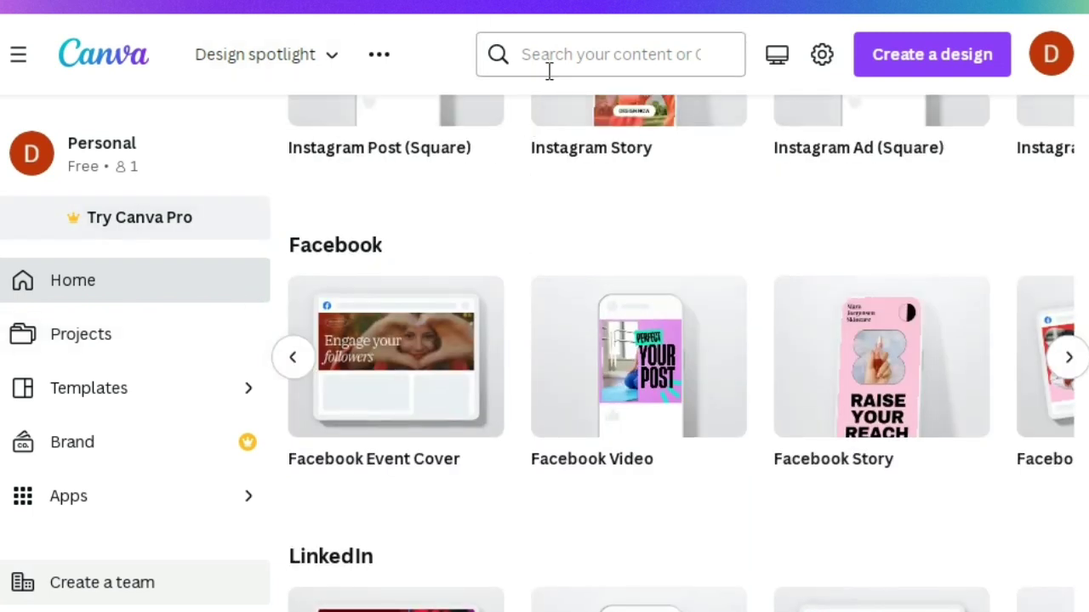
# - Search Canva templates for 'logos' and scroll down to the dark gaming-style logo designs
pyautogui.click(560, 47)
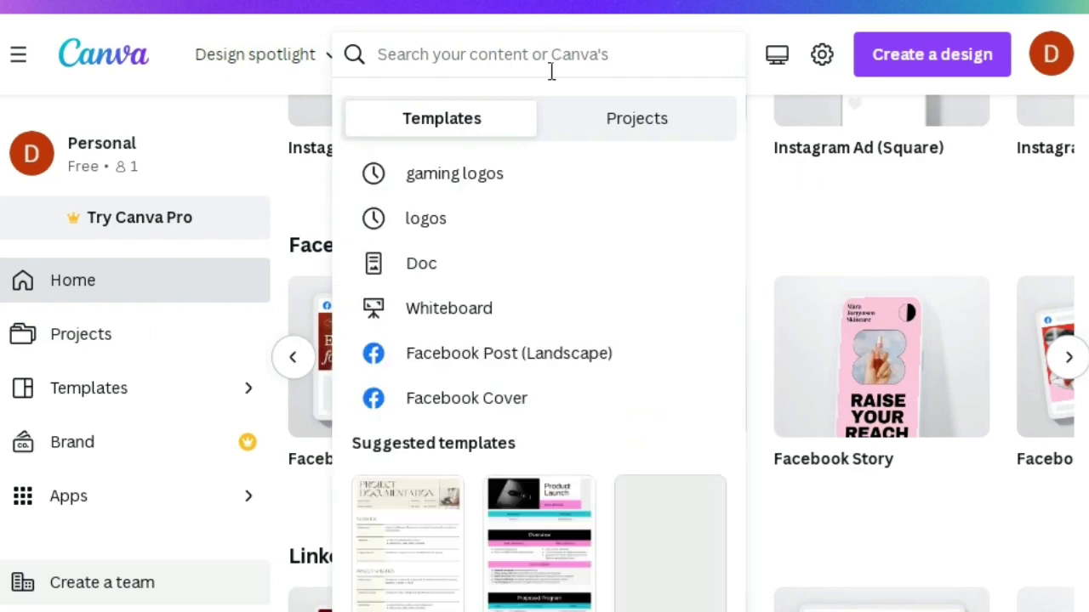
pyautogui.click(445, 218)
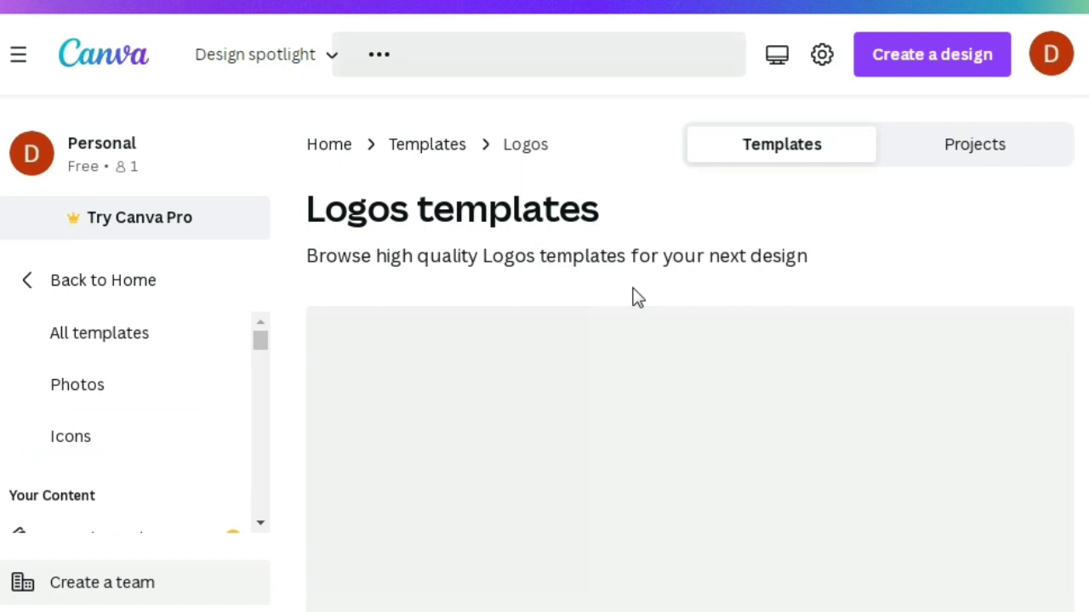
pyautogui.scroll(-1, 638, 298)
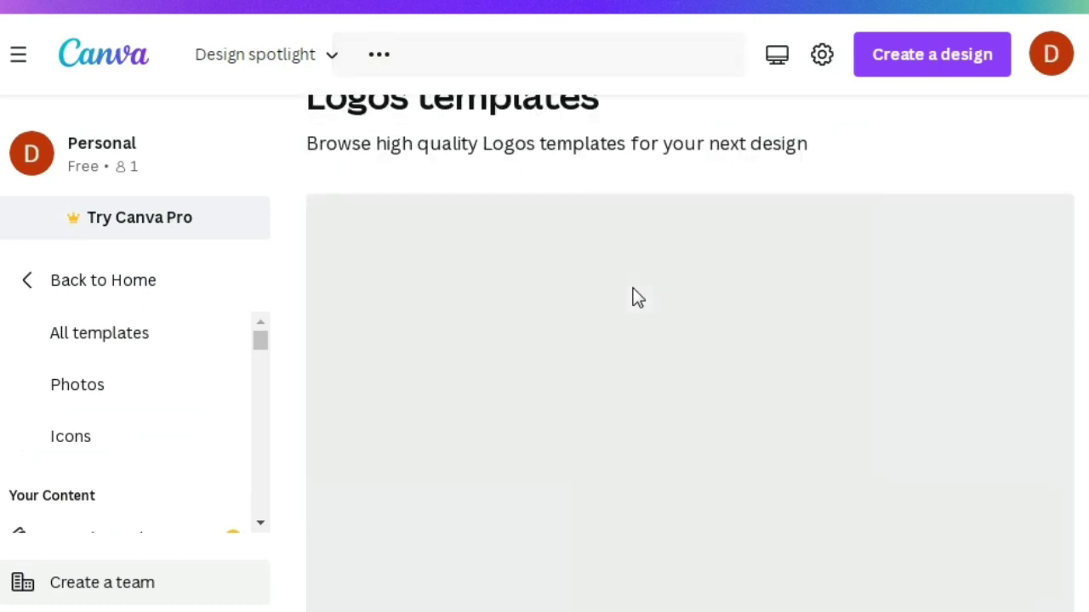
pyautogui.scroll(-2, 638, 298)
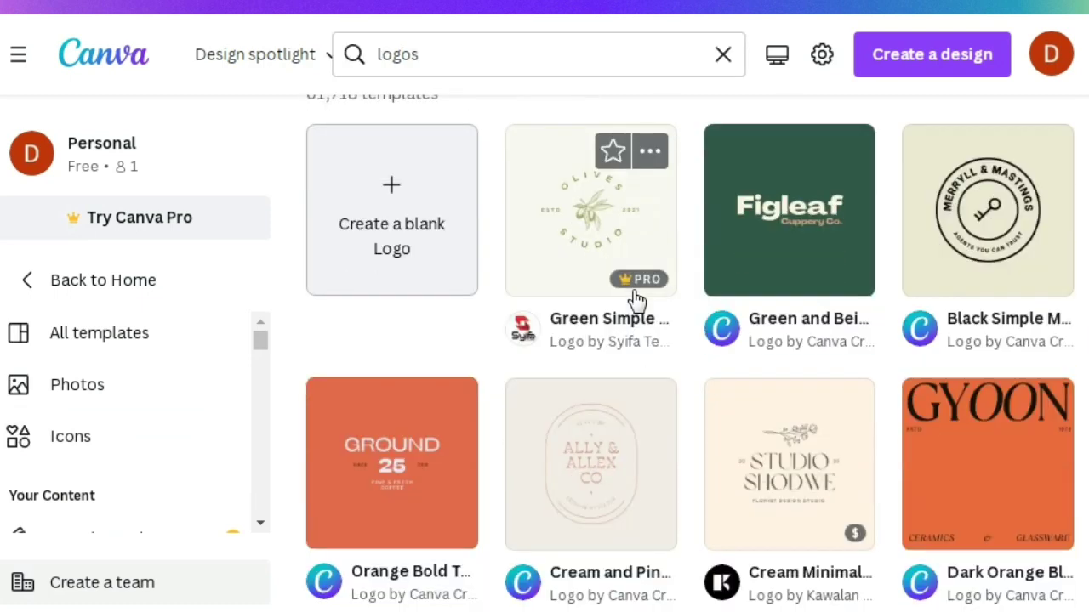
pyautogui.scroll(-4, 636, 298)
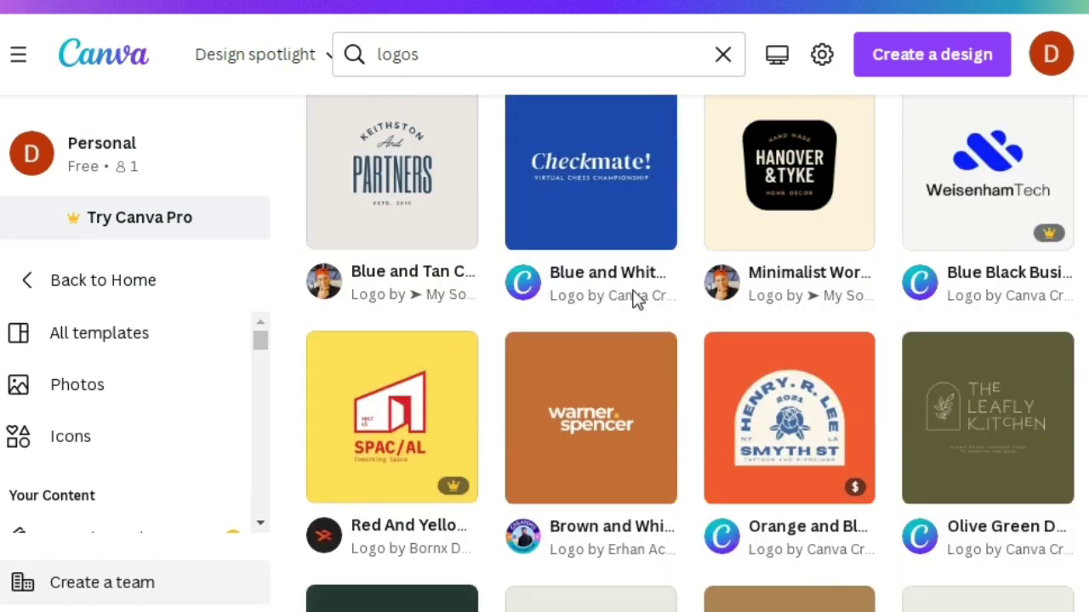
pyautogui.scroll(-4, 636, 298)
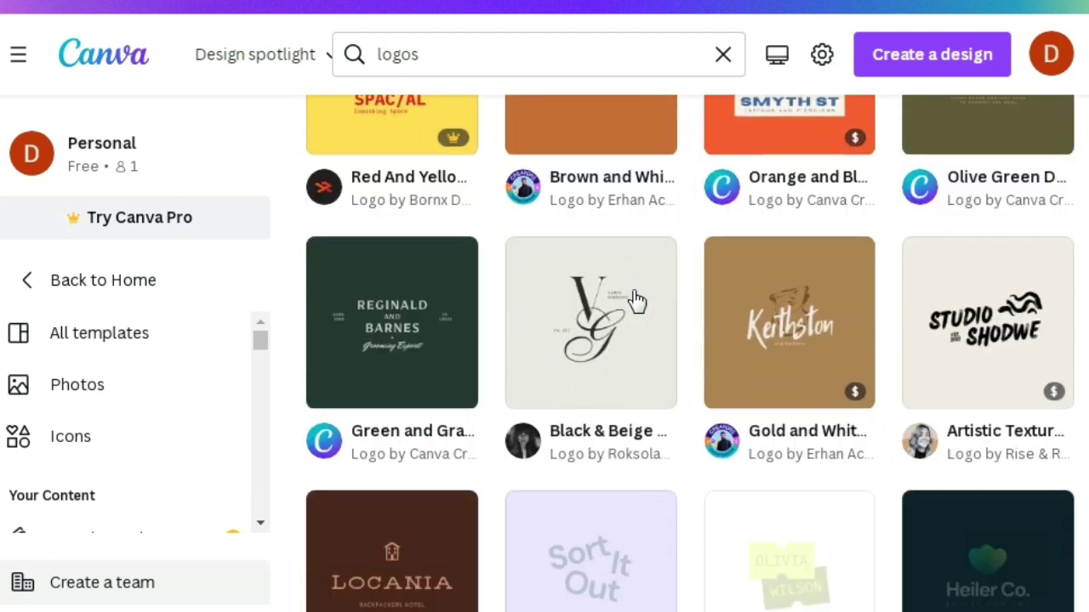
pyautogui.scroll(-3, 636, 299)
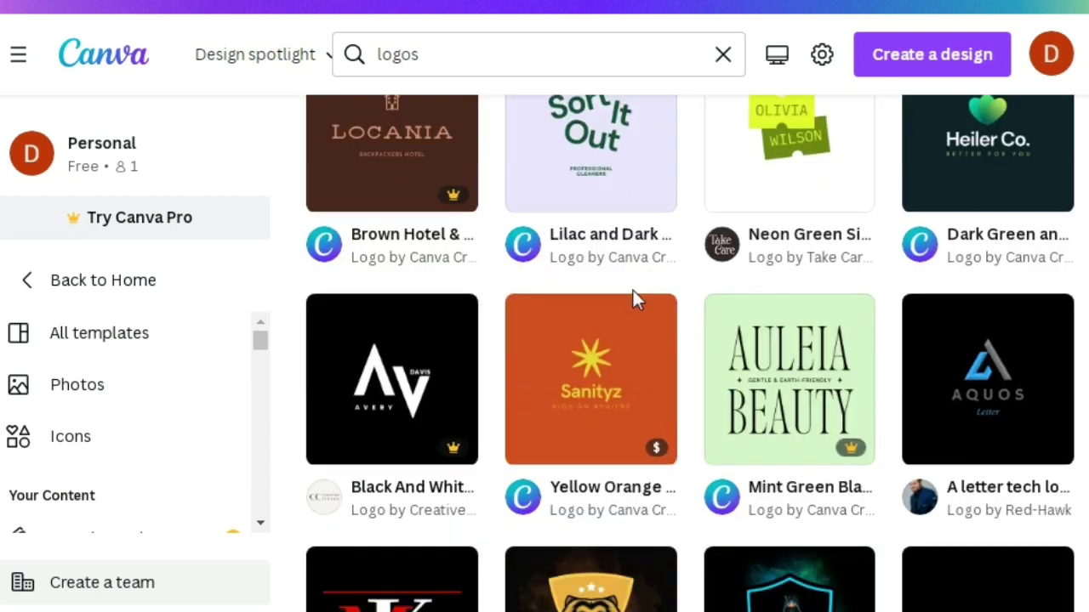
pyautogui.scroll(-4, 636, 300)
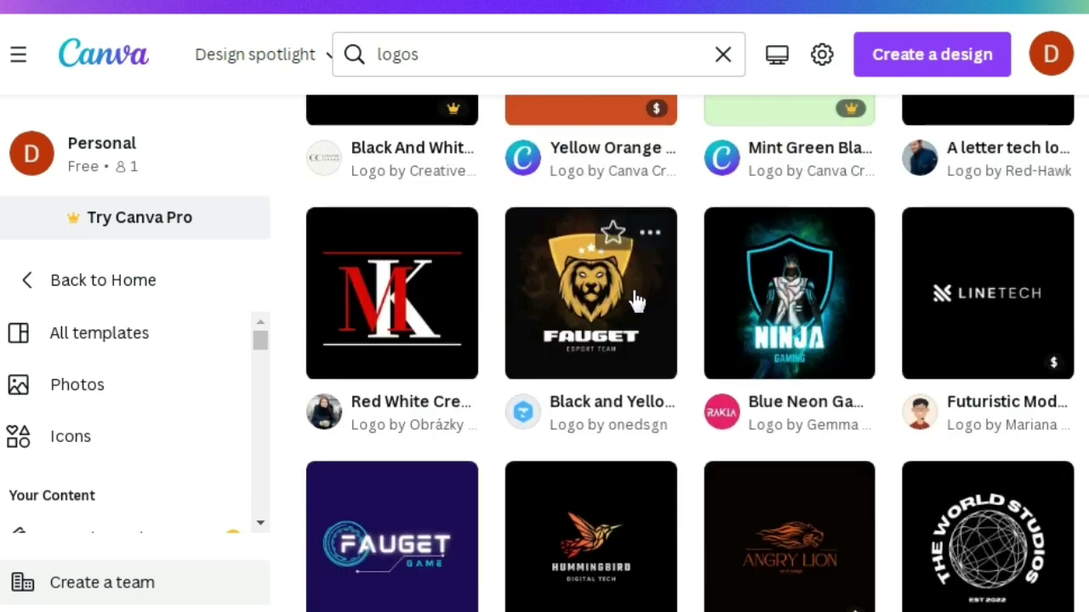
pyautogui.scroll(-2, 636, 300)
pyautogui.scroll(1, 636, 299)
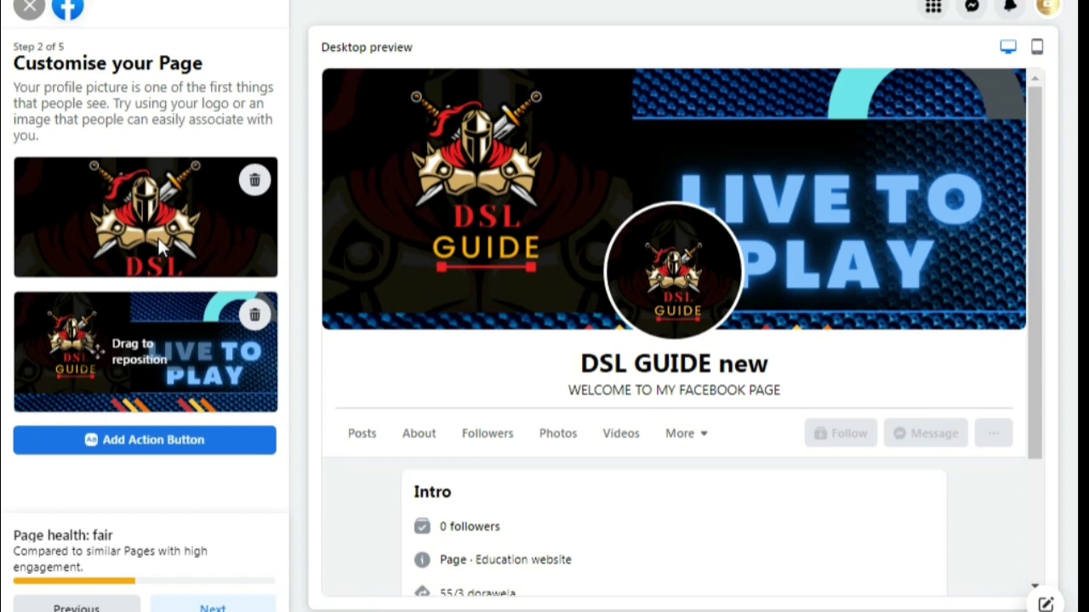
# - Add a Send message action button to the Page and advance to setup step 3
pyautogui.click(188, 448)
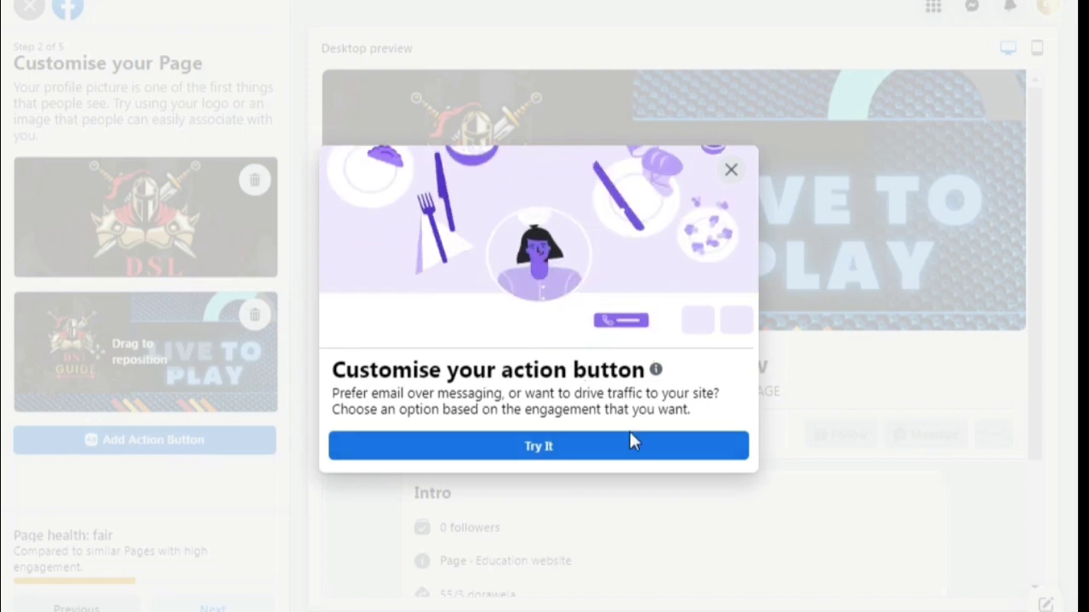
pyautogui.click(537, 446)
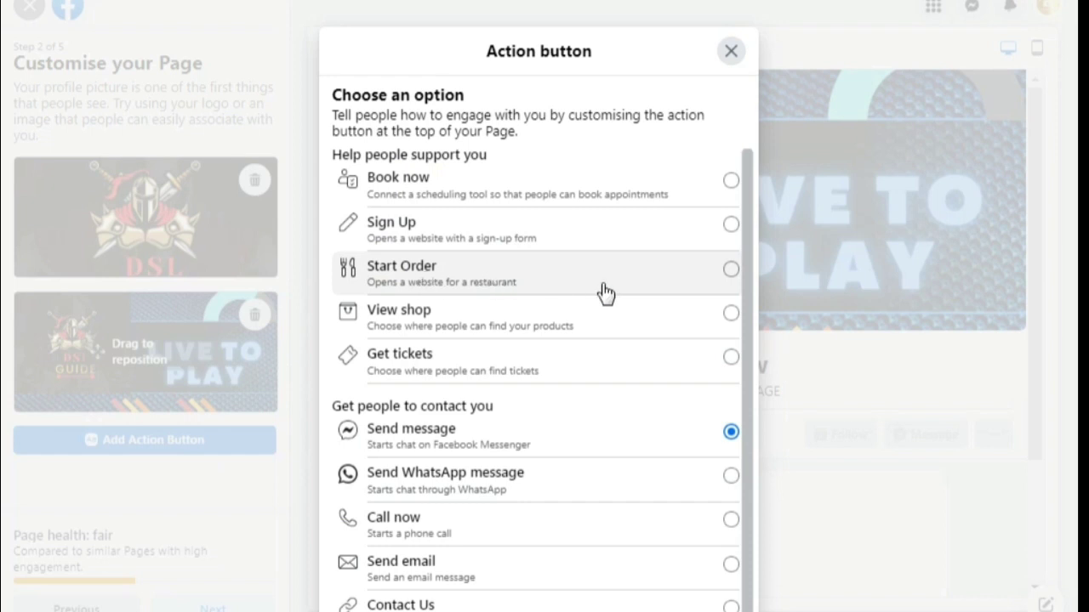
pyautogui.scroll(-2, 613, 292)
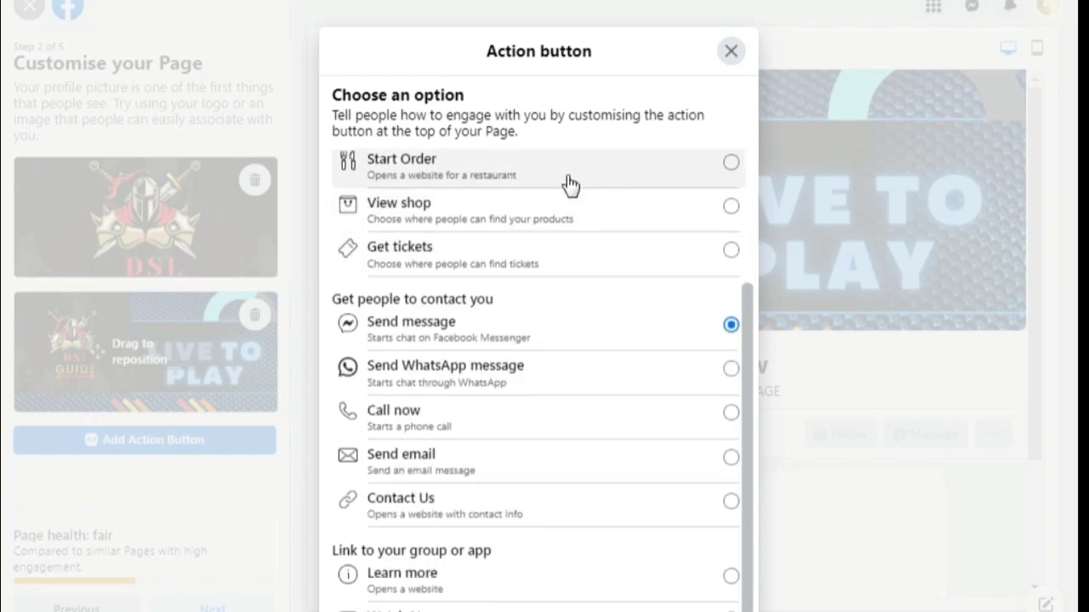
pyautogui.scroll(2, 569, 185)
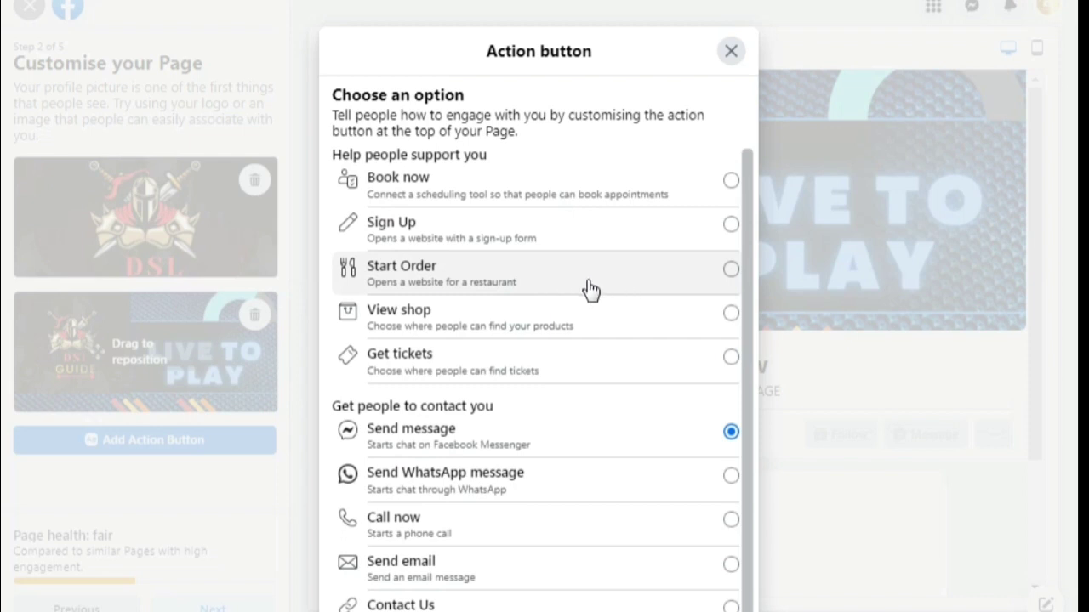
pyautogui.scroll(-2, 590, 293)
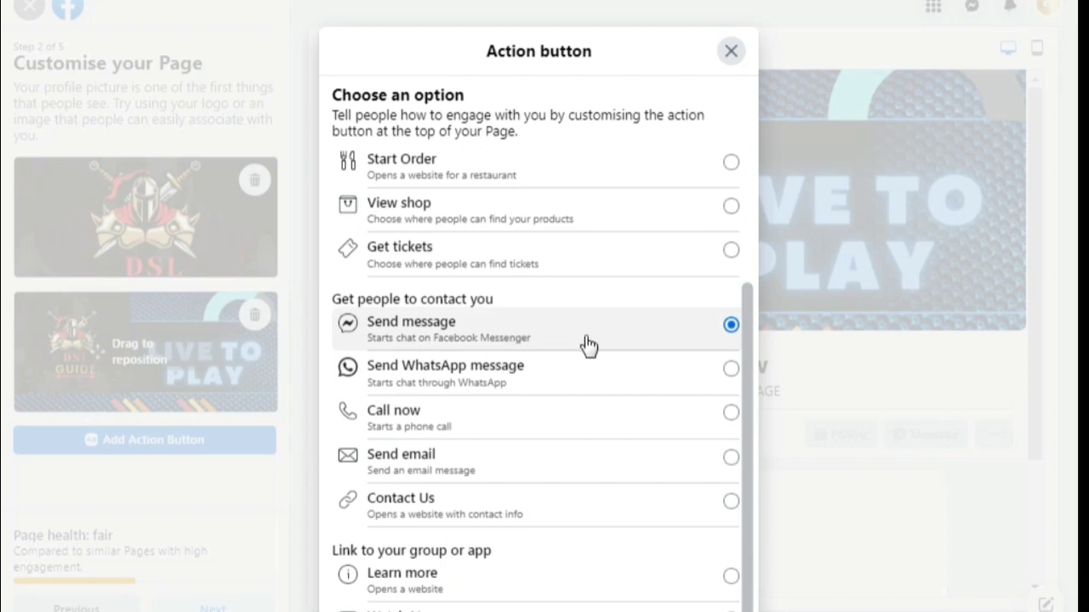
pyautogui.scroll(-2, 587, 379)
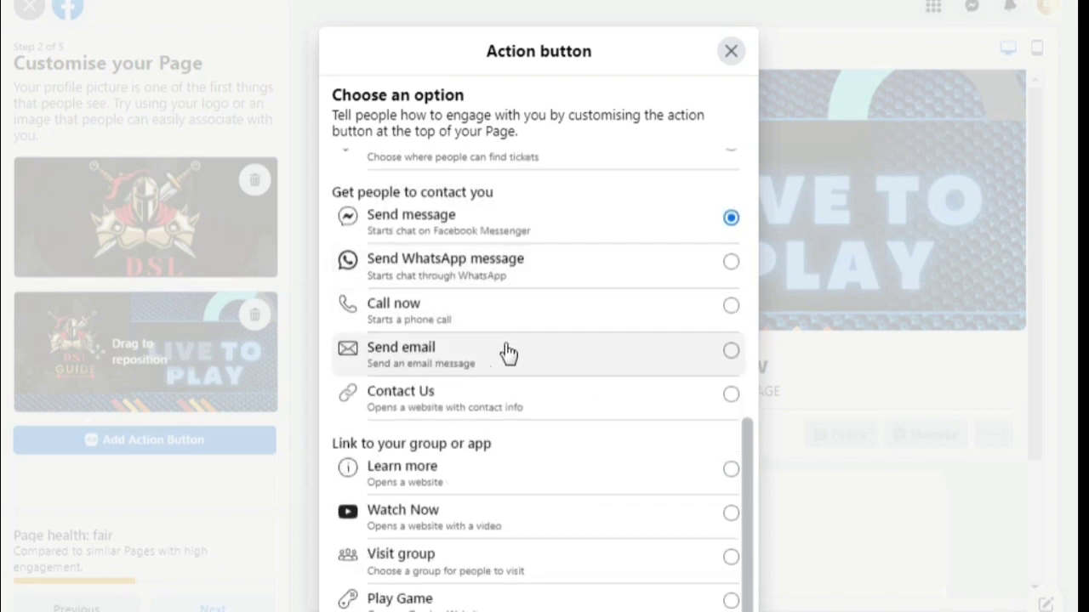
pyautogui.scroll(-1, 514, 374)
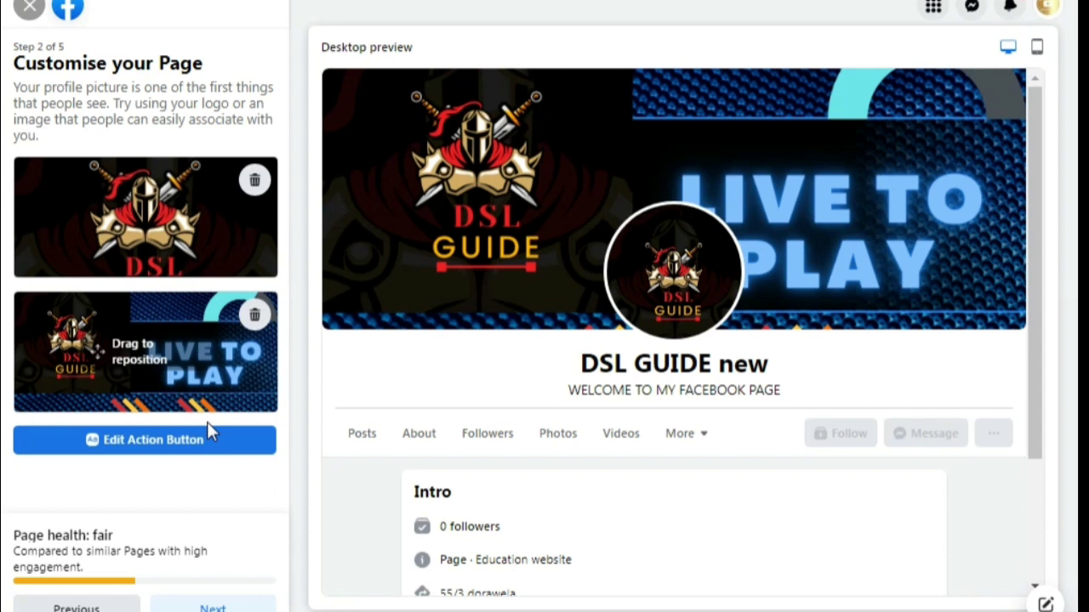
pyautogui.click(214, 607)
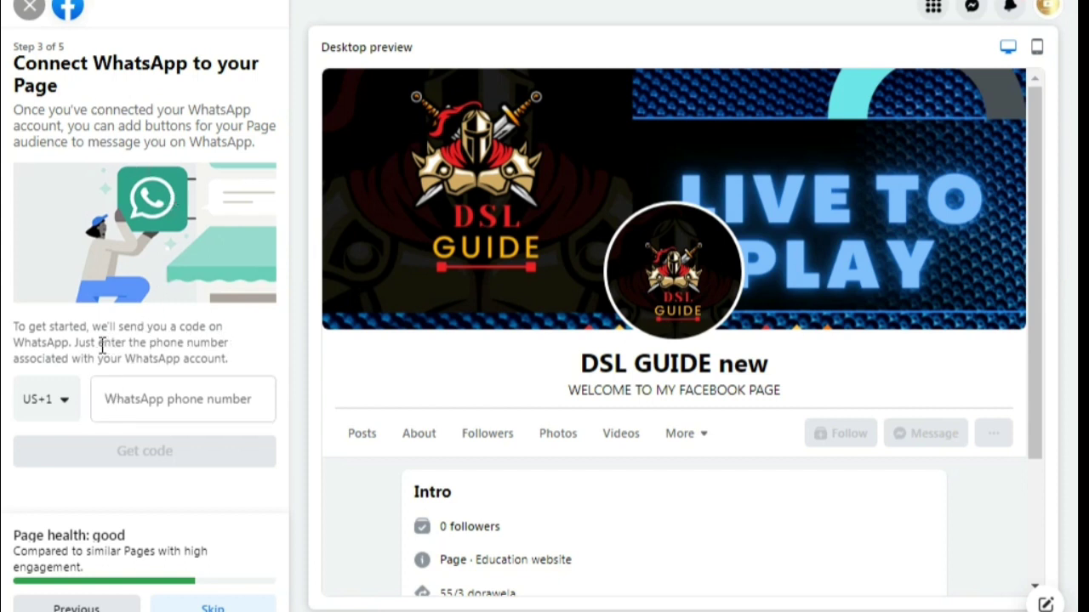
# - Set the WhatsApp phone country code to Sri Lanka (LK+94)
pyautogui.click(66, 414)
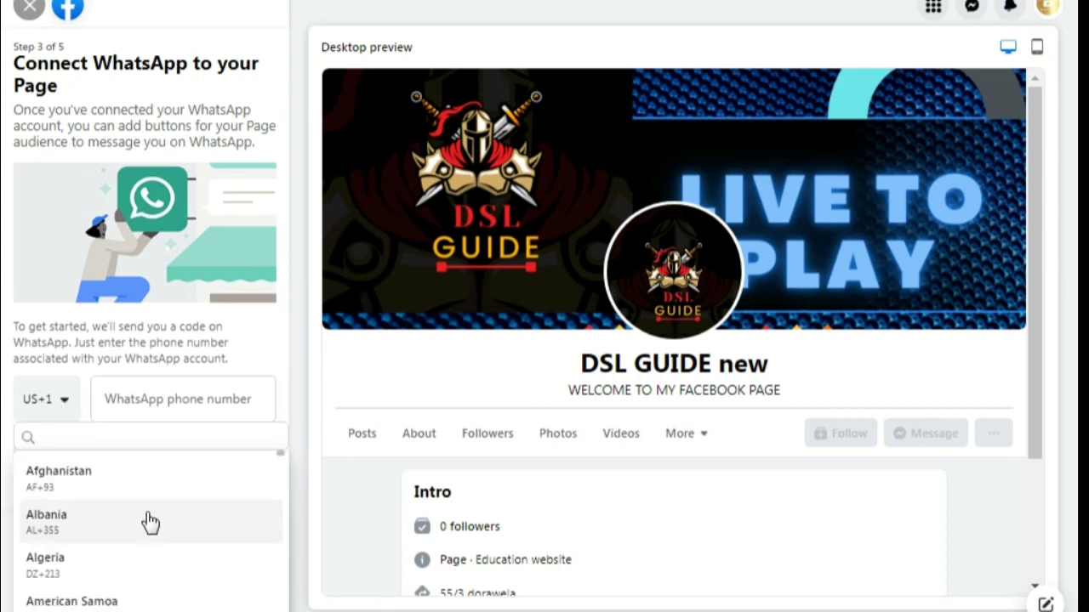
pyautogui.scroll(-15, 149, 522)
pyautogui.scroll(-15, 149, 531)
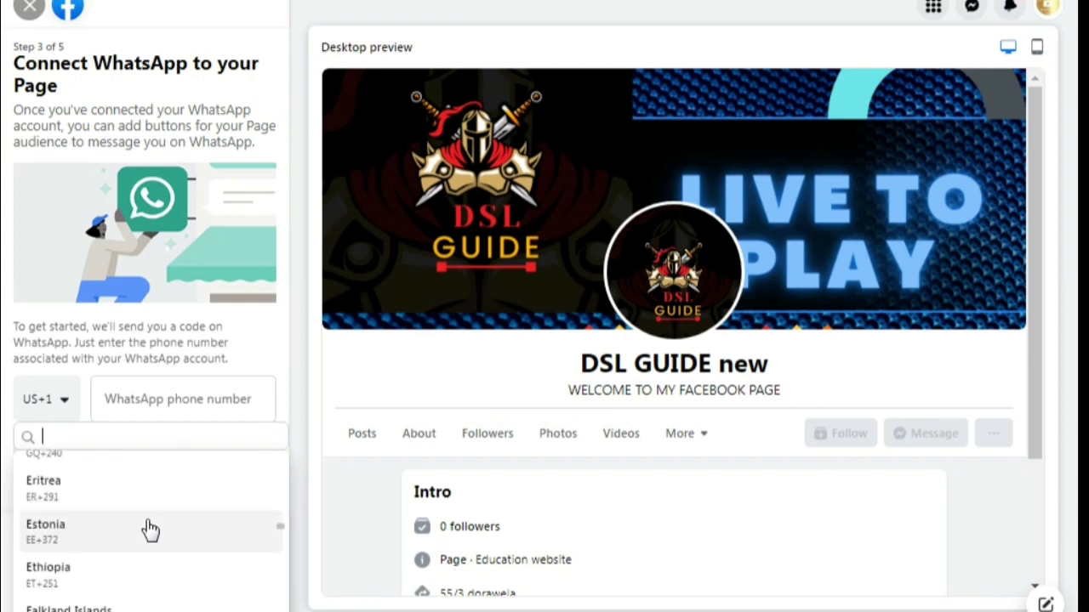
pyautogui.write('s')
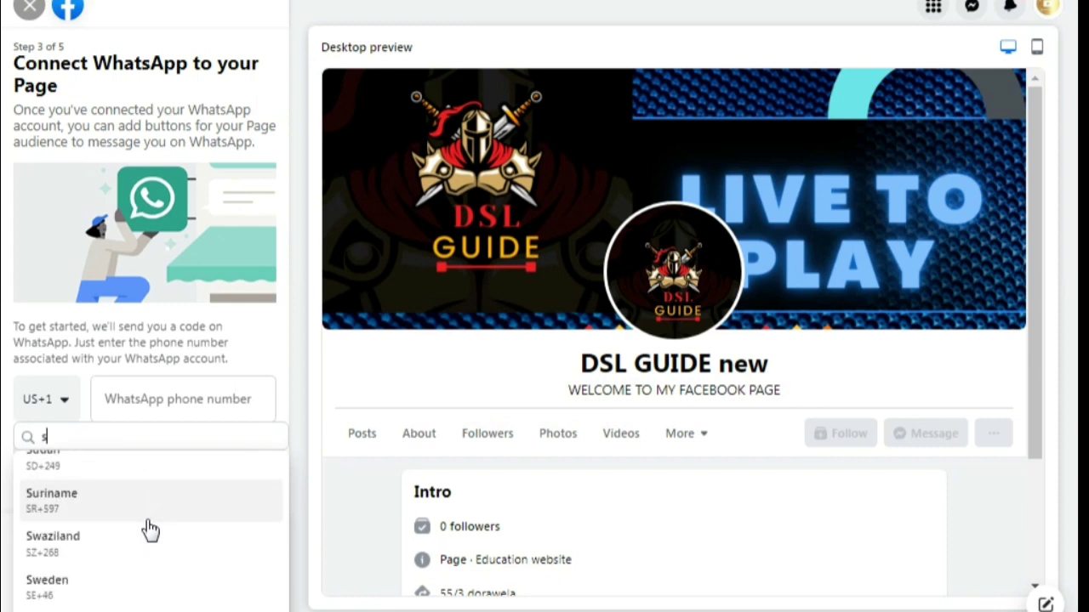
pyautogui.write('r')
pyautogui.click(101, 466)
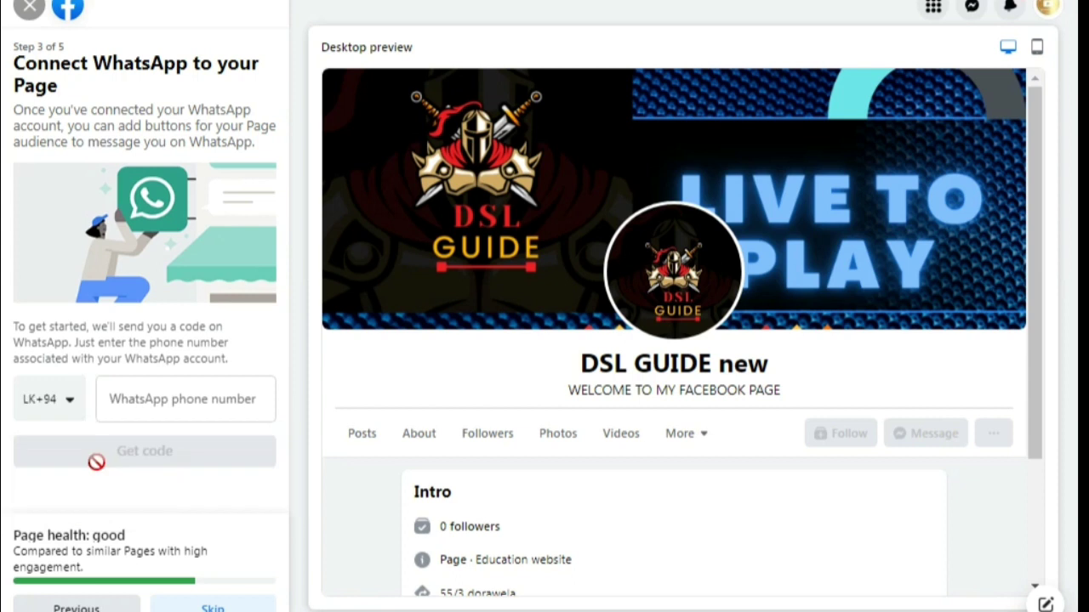
# - Fill in the WhatsApp phone number, then request and confirm the verification code
pyautogui.click(181, 414)
pyautogui.click(196, 457)
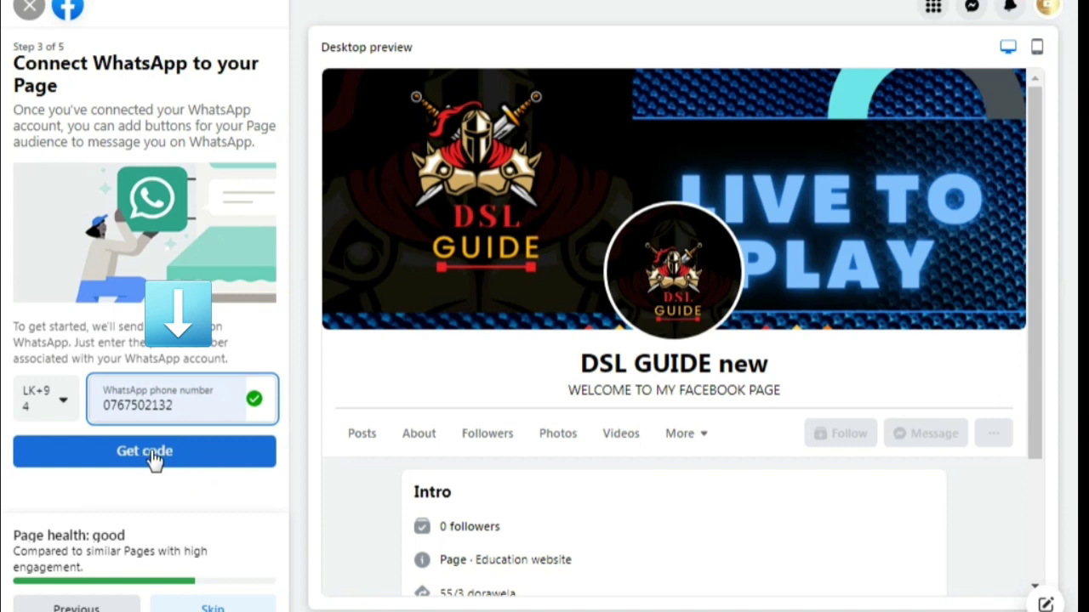
pyautogui.click(154, 457)
pyautogui.write('99969')
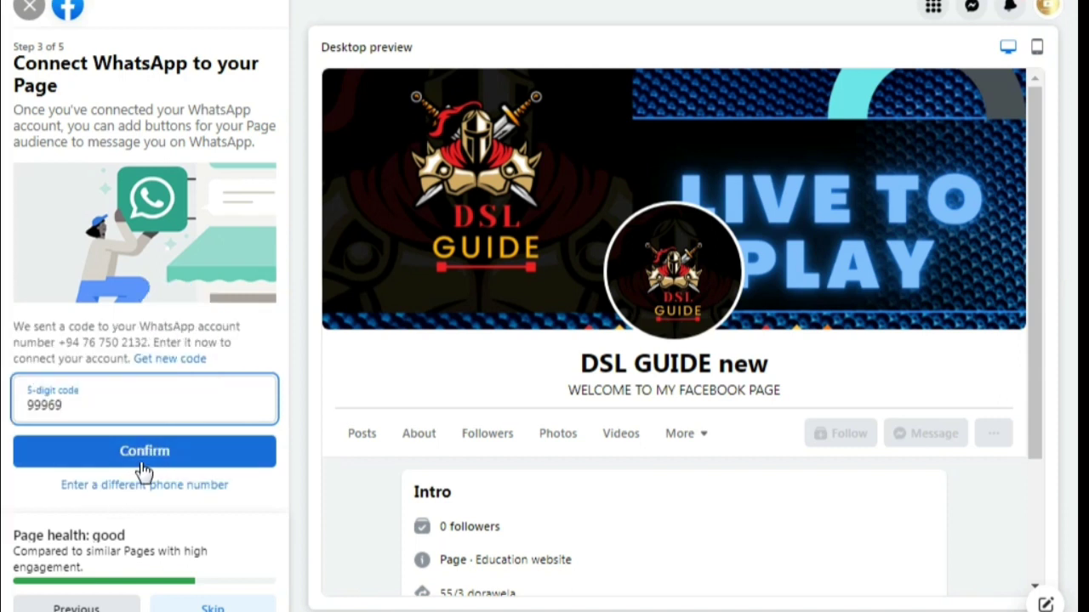
pyautogui.click(139, 457)
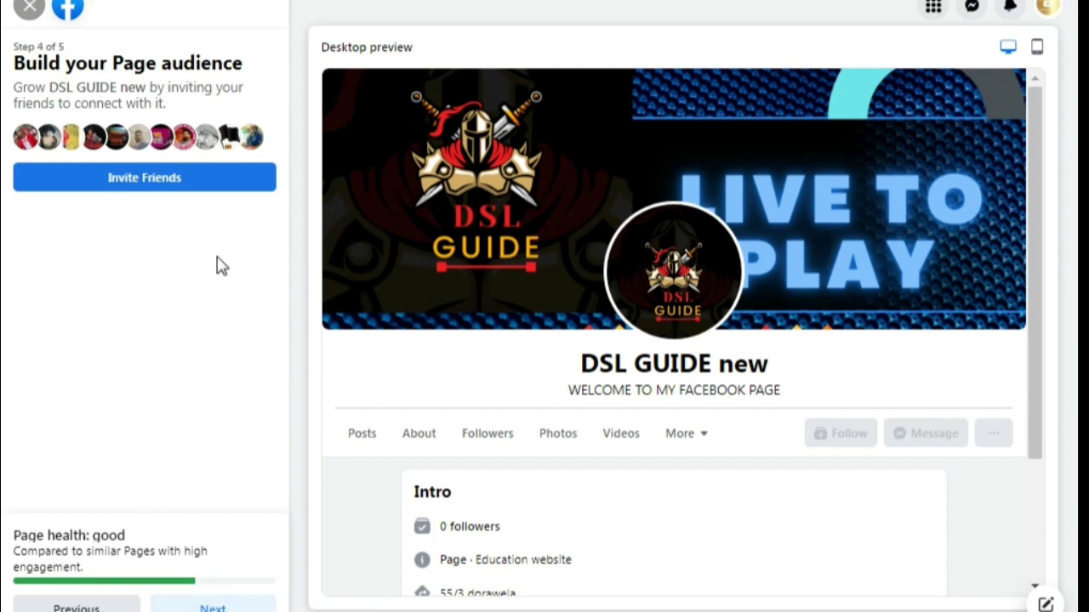
# - Send friend invitations for the DSL GUIDE new Page and move on to step 5 of 5
pyautogui.click(140, 176)
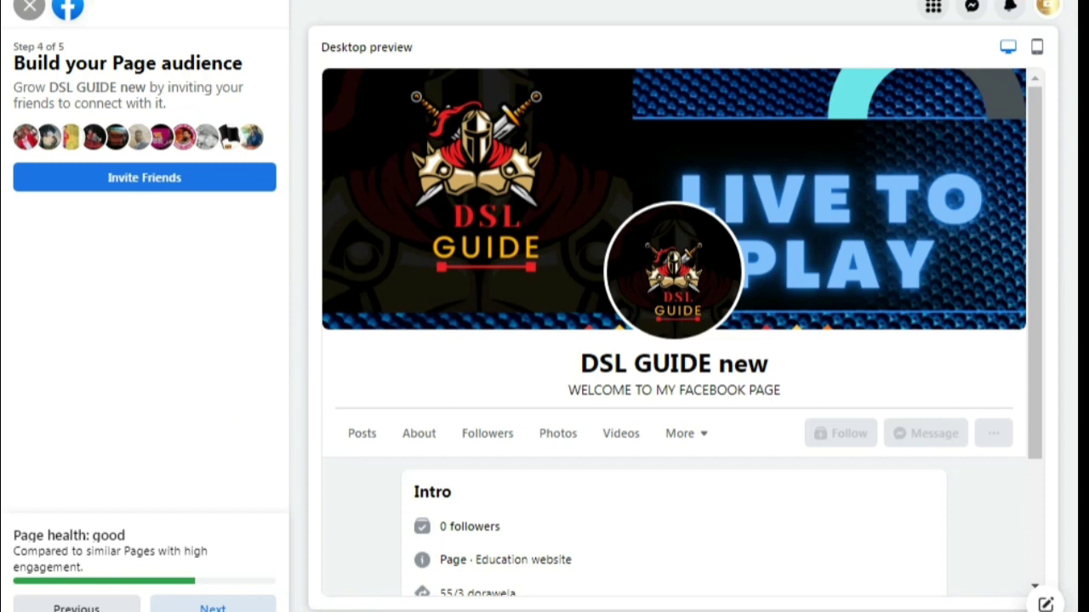
pyautogui.click(213, 607)
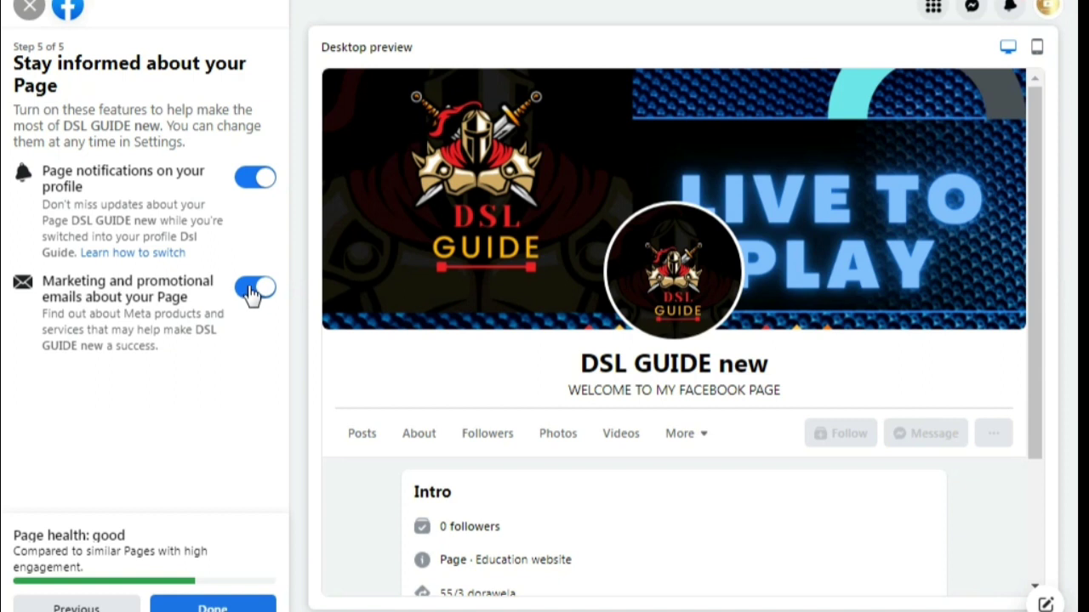
# - Finish the Page setup wizard and go to the DSL GUIDE new Professional dashboard
pyautogui.click(209, 606)
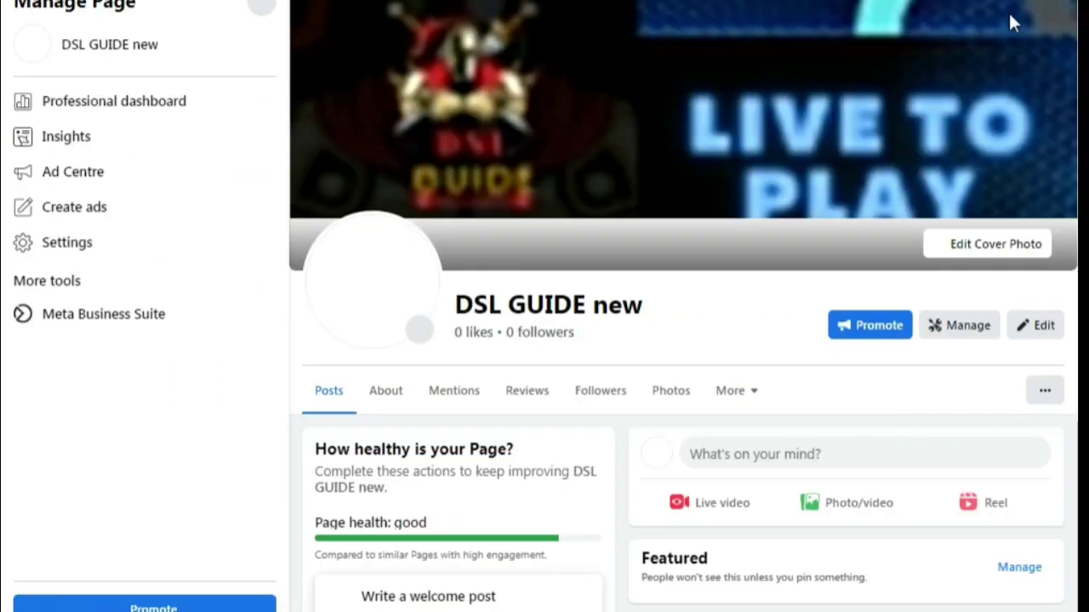
pyautogui.scroll(-2, 884, 207)
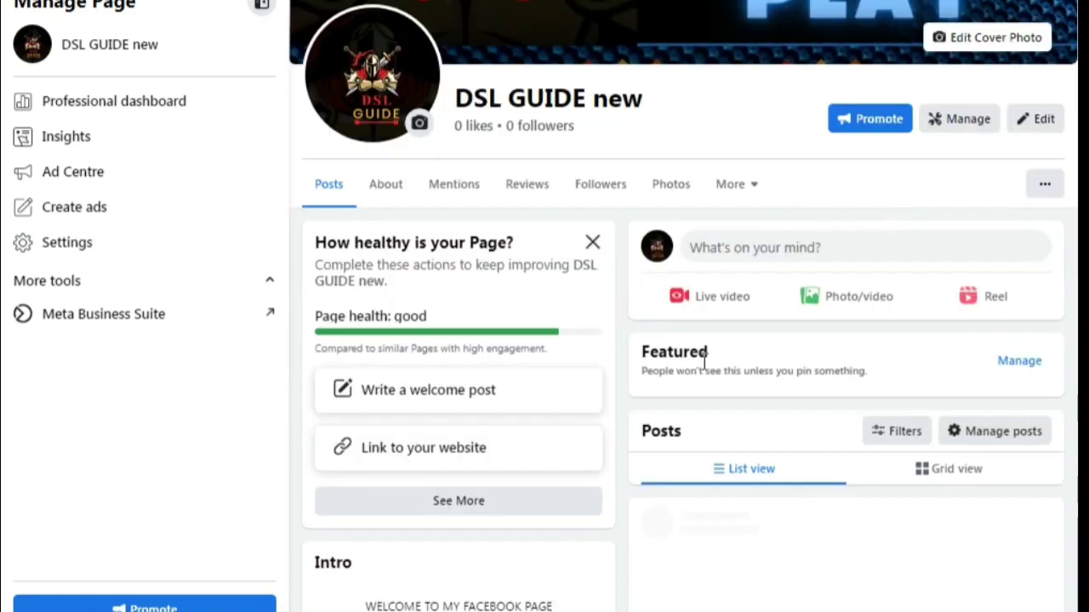
pyautogui.scroll(2, 700, 369)
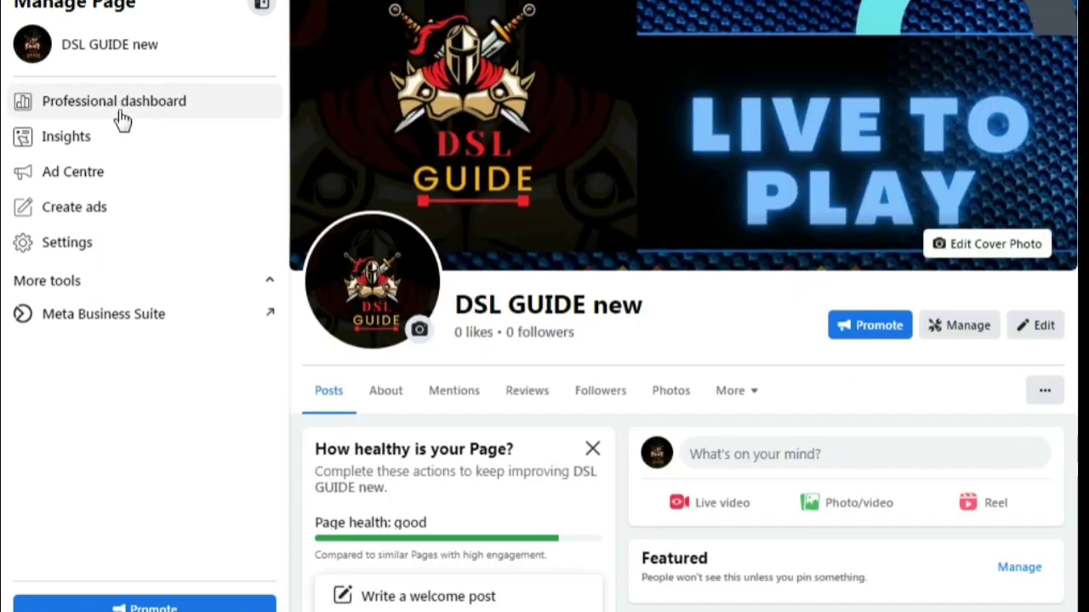
pyautogui.click(122, 113)
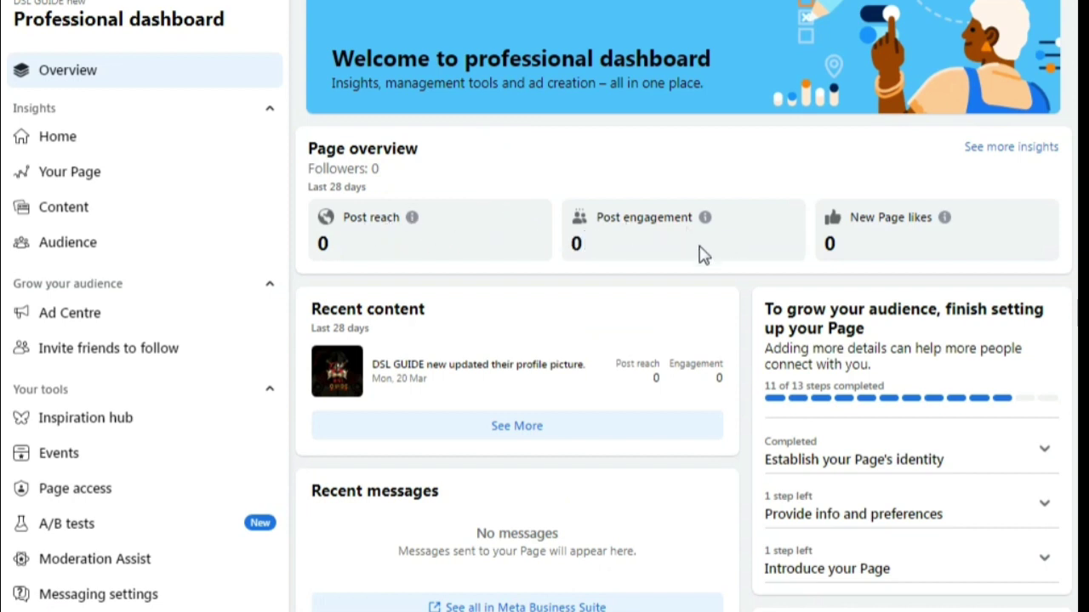
# - Expand and then collapse the completed Page identity steps in the setup checklist
pyautogui.scroll(-2, 702, 253)
pyautogui.moveTo(764, 221); pyautogui.dragTo(871, 257)
pyautogui.click(1016, 352)
pyautogui.scroll(-2, 1018, 352)
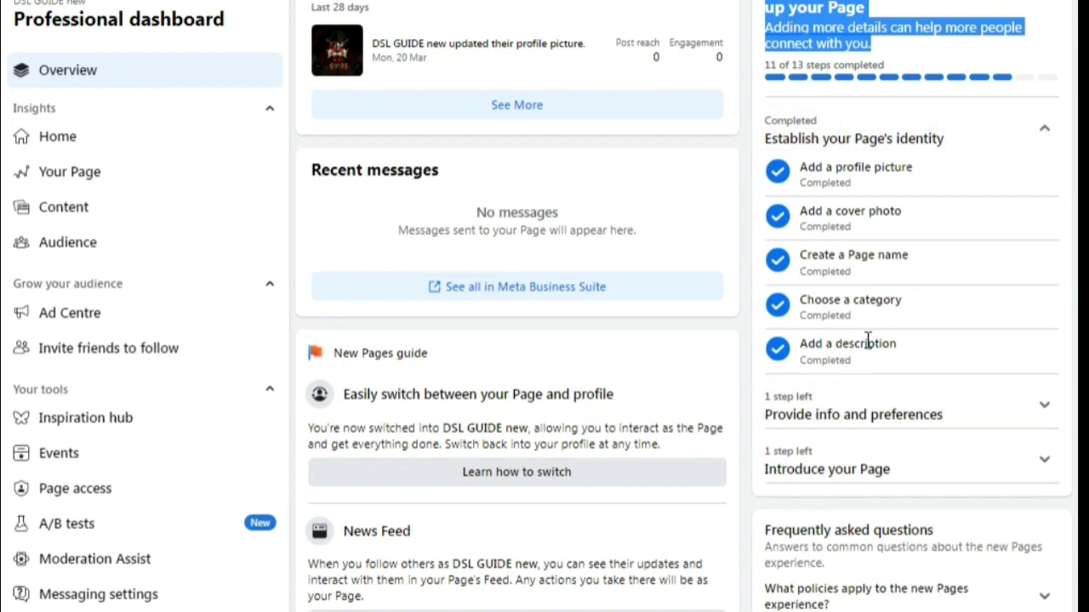
pyautogui.click(1045, 134)
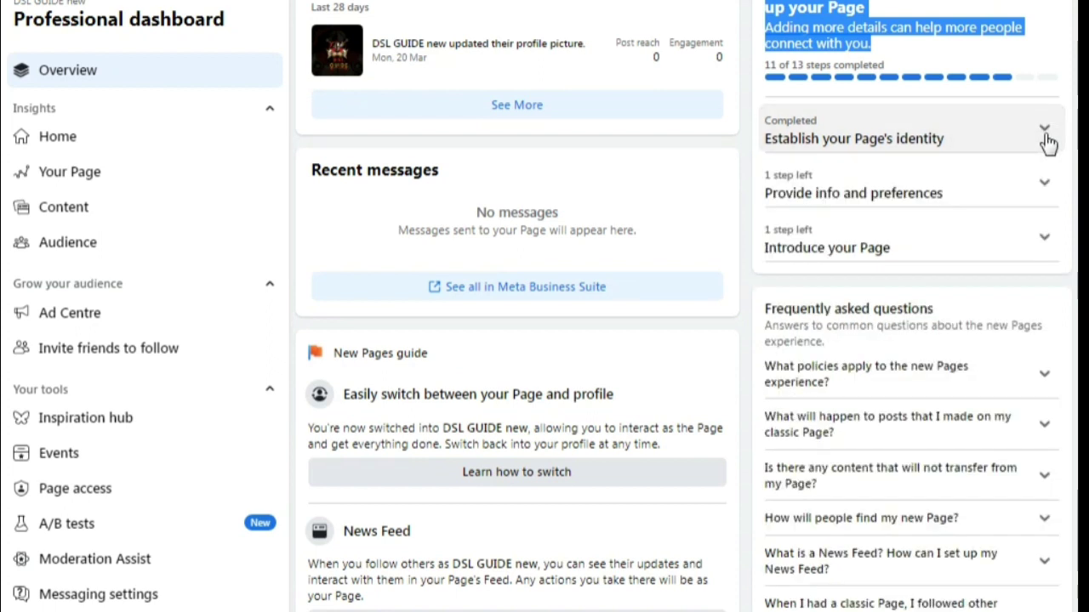
# - Expand the info-and-preferences and Introduce your Page checklists, revealing the welcome-post step
pyautogui.click(1026, 195)
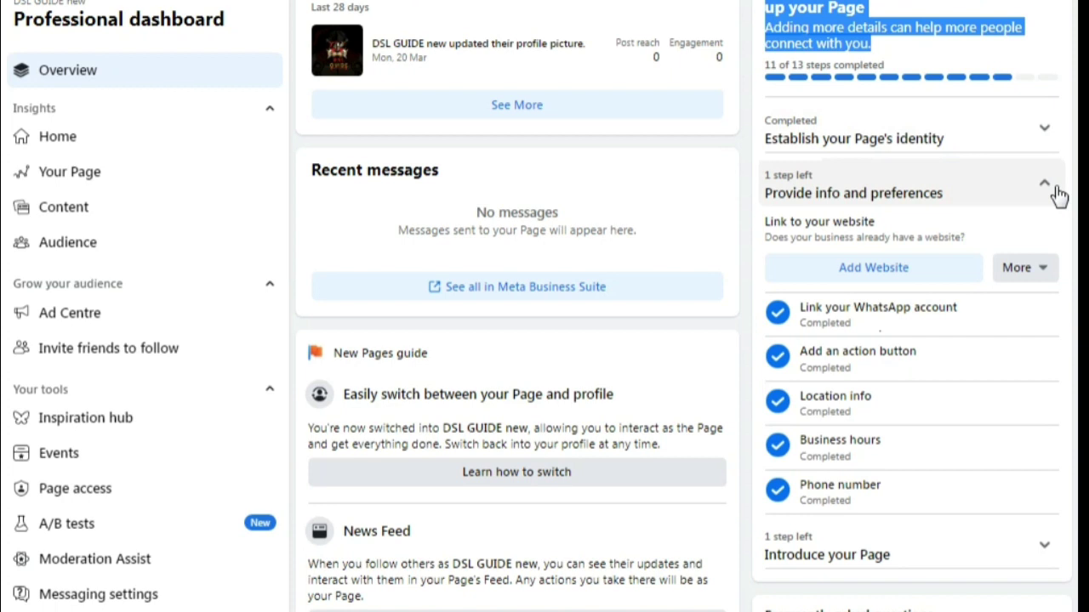
pyautogui.scroll(-2, 1059, 194)
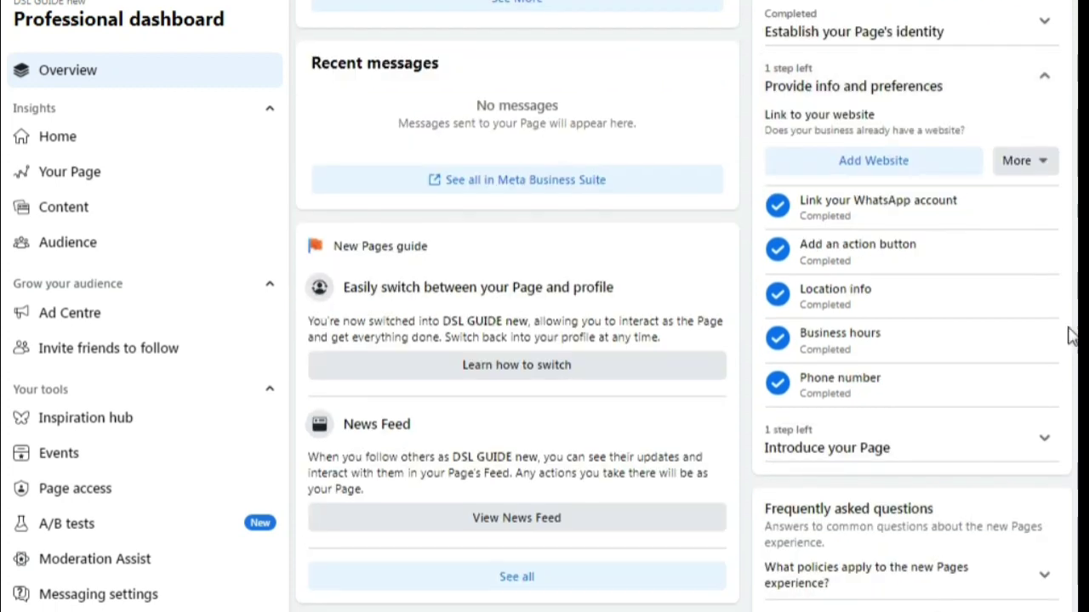
pyautogui.click(1044, 440)
pyautogui.scroll(-4, 1039, 439)
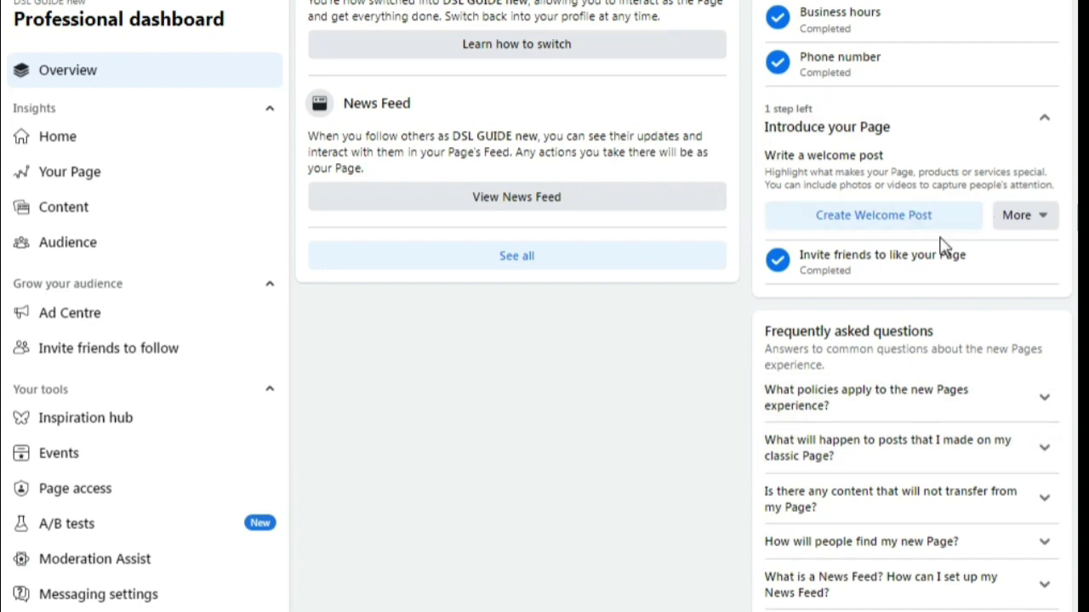
pyautogui.scroll(-1, 944, 246)
pyautogui.scroll(-1, 956, 249)
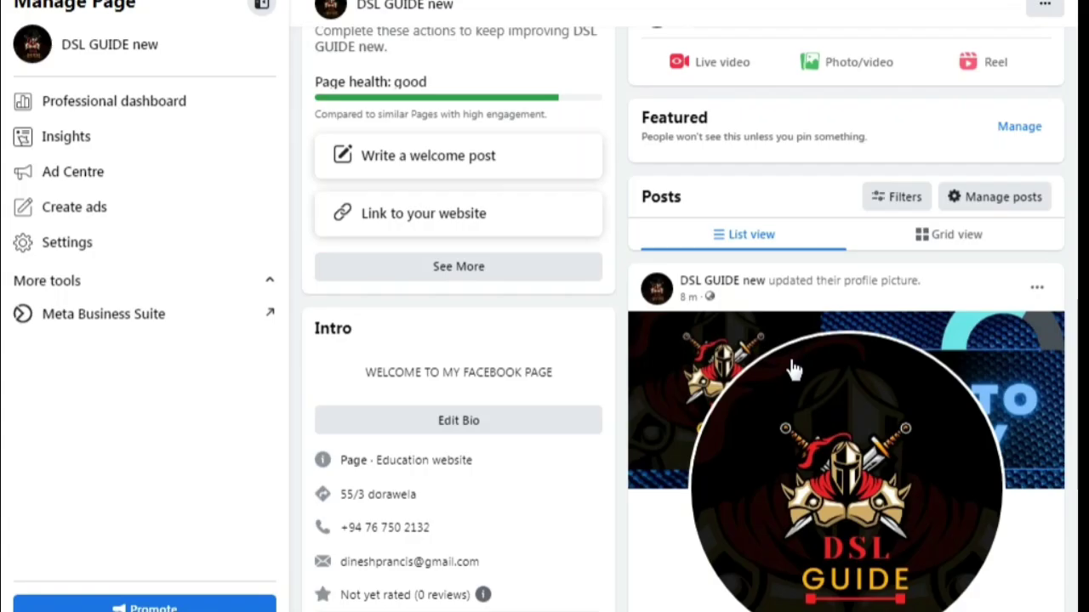
pyautogui.scroll(2, 502, 271)
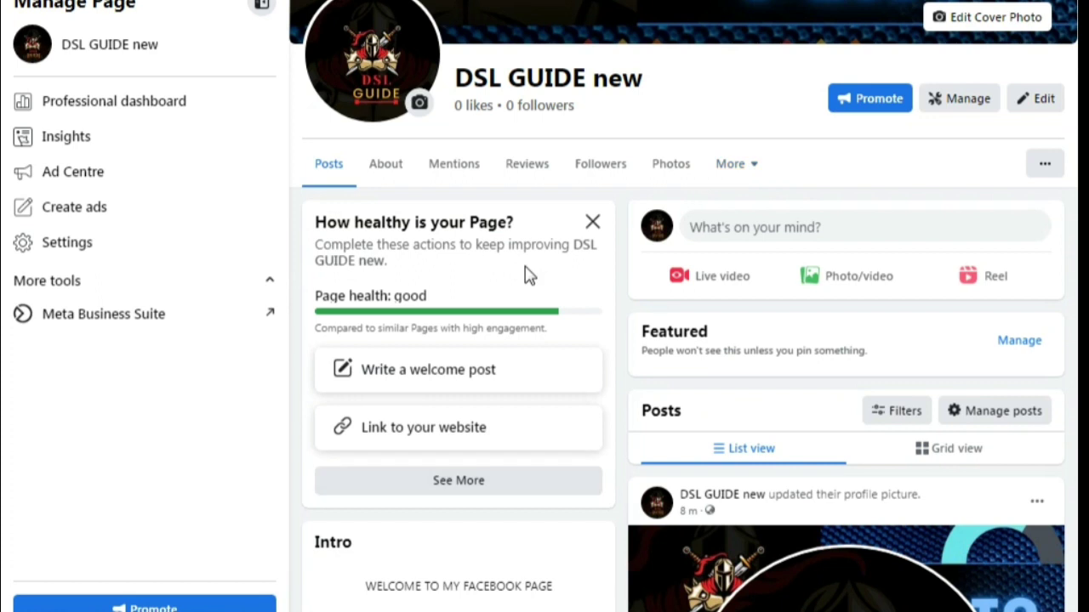
pyautogui.scroll(-3, 527, 274)
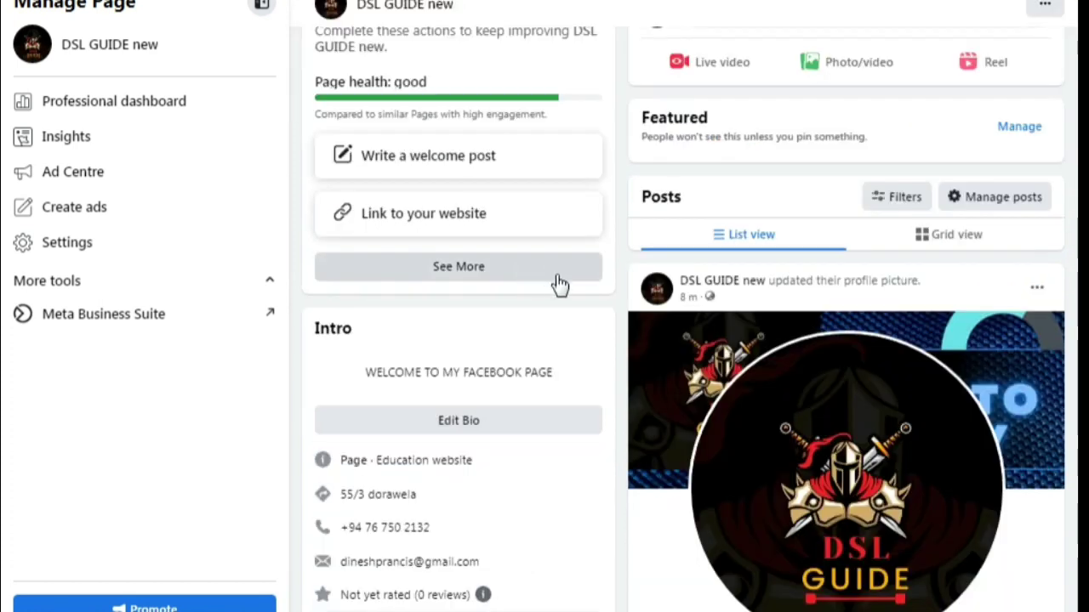
pyautogui.scroll(3, 558, 284)
pyautogui.scroll(1, 559, 285)
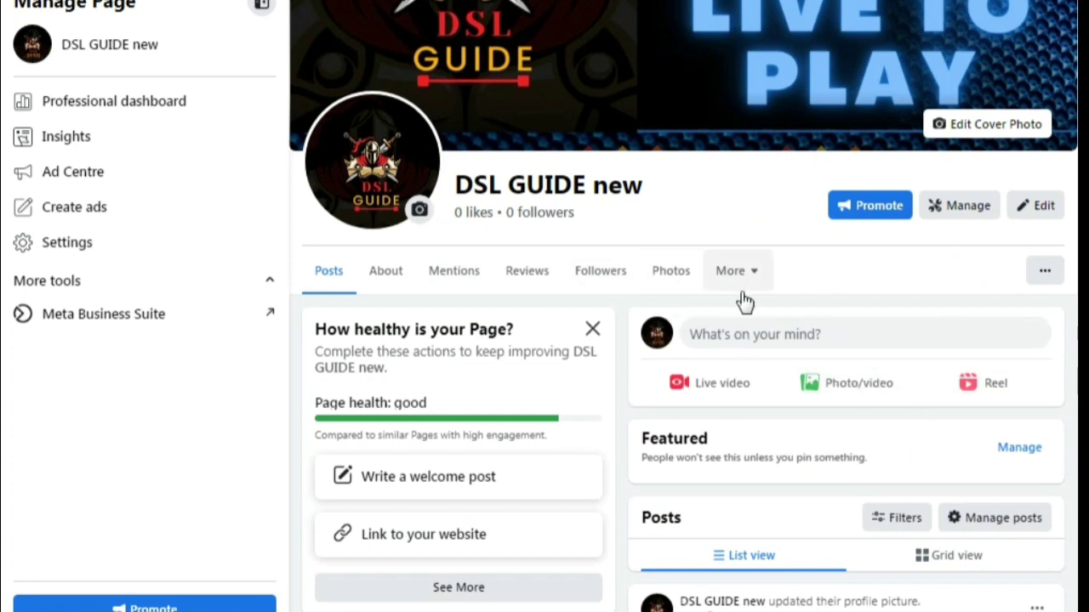
pyautogui.click(968, 204)
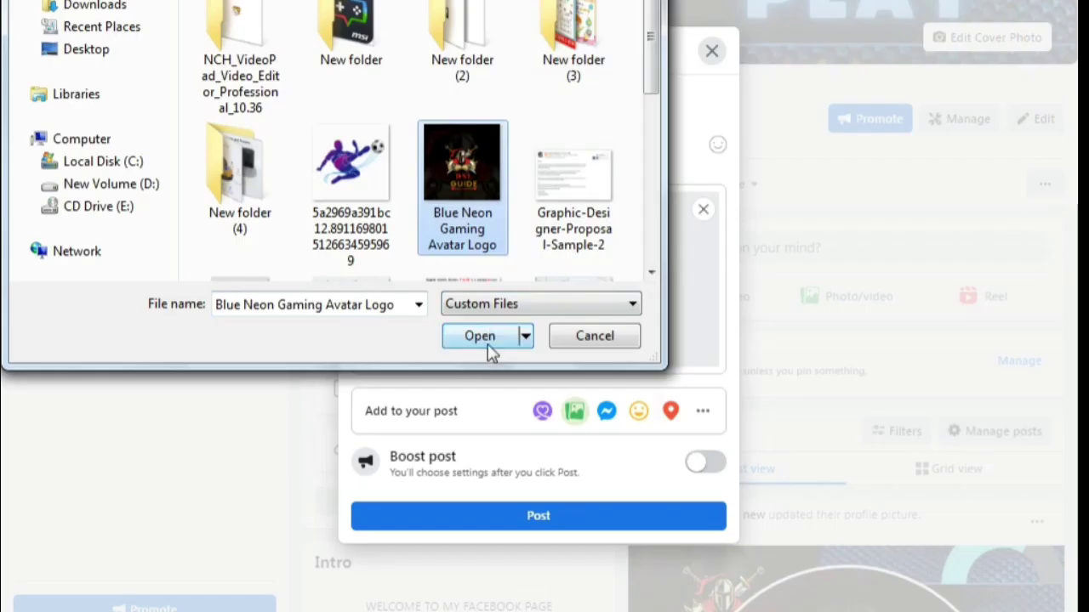
# - Attach the knight logo image to the WELCOME post and publish it
pyautogui.click(488, 345)
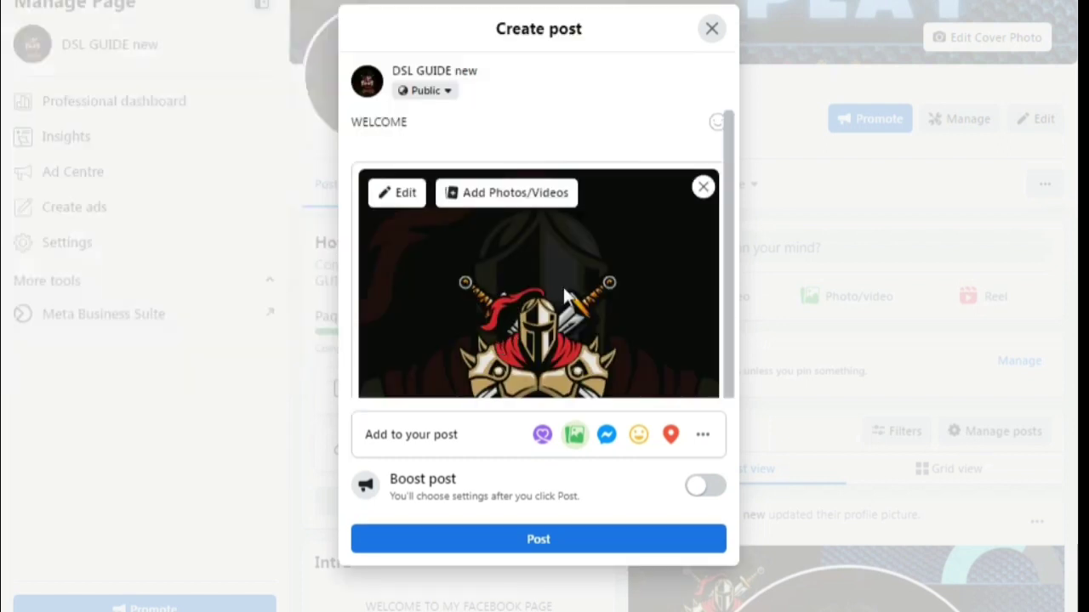
pyautogui.scroll(-3, 576, 302)
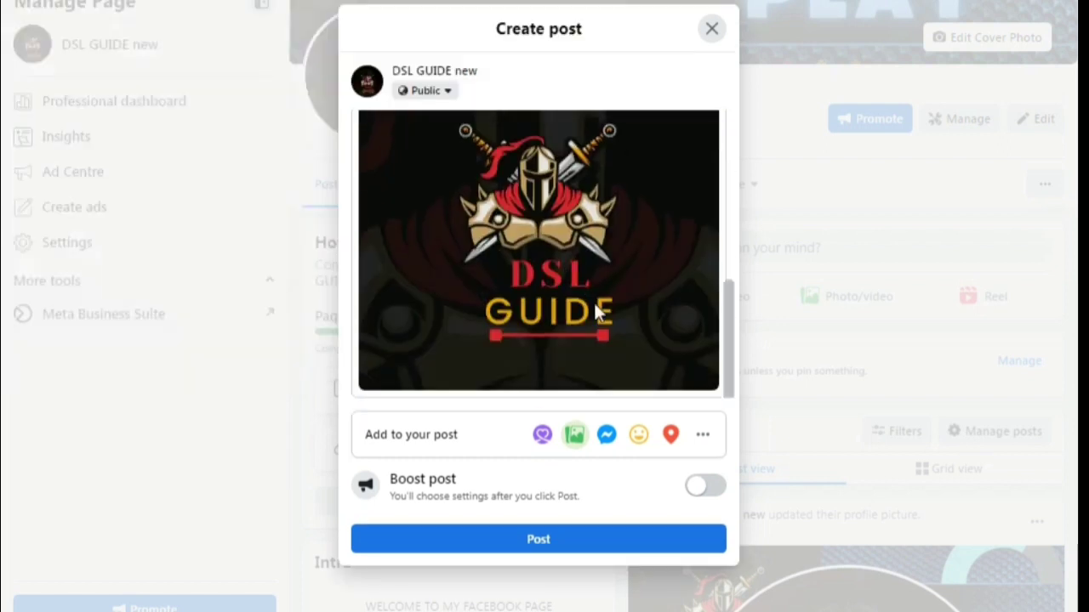
pyautogui.click(561, 541)
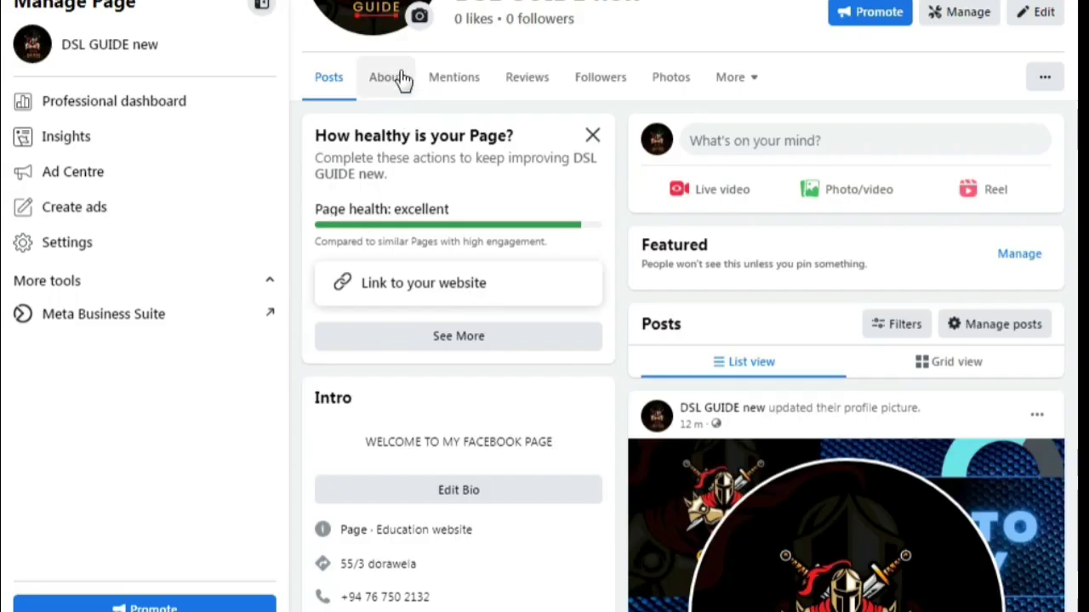
pyautogui.click(402, 78)
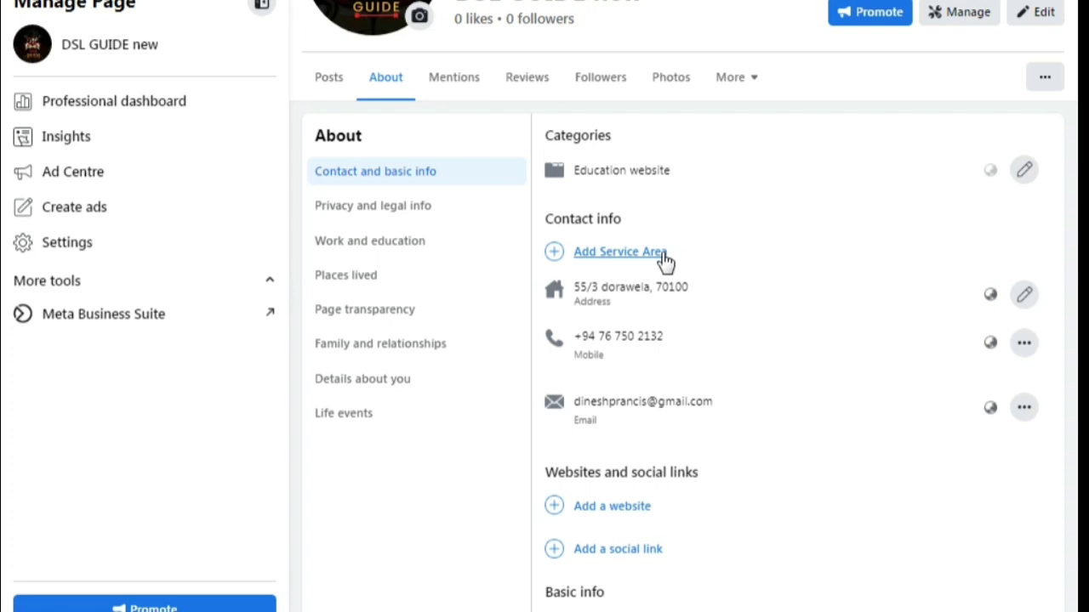
# - Scroll through the Page's contact info and Photos with the knight logo and LIVE TO PLAY cover
pyautogui.scroll(-2, 662, 271)
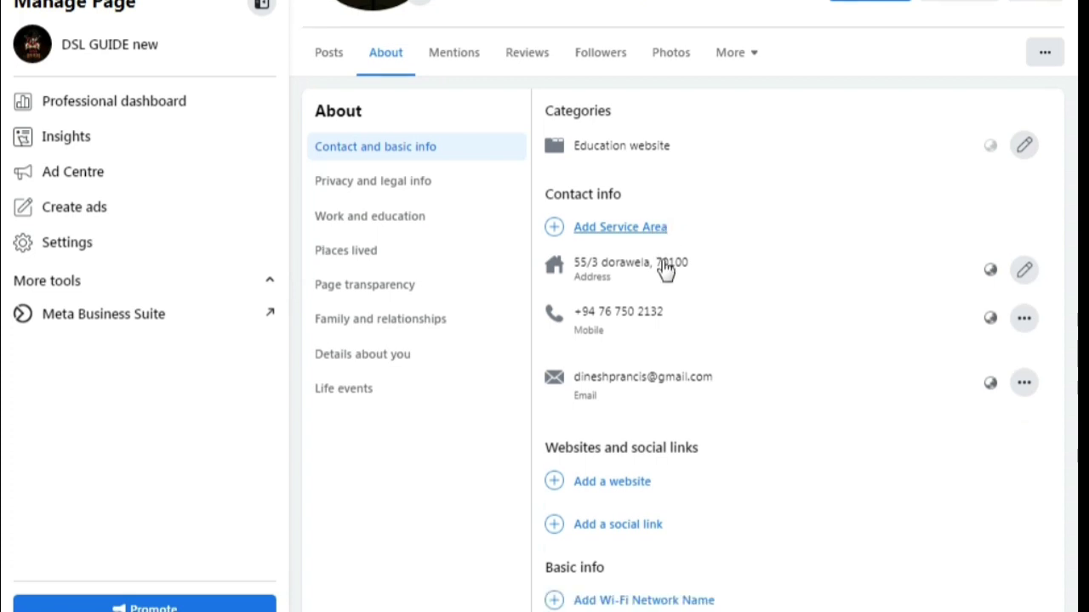
pyautogui.scroll(-4, 662, 276)
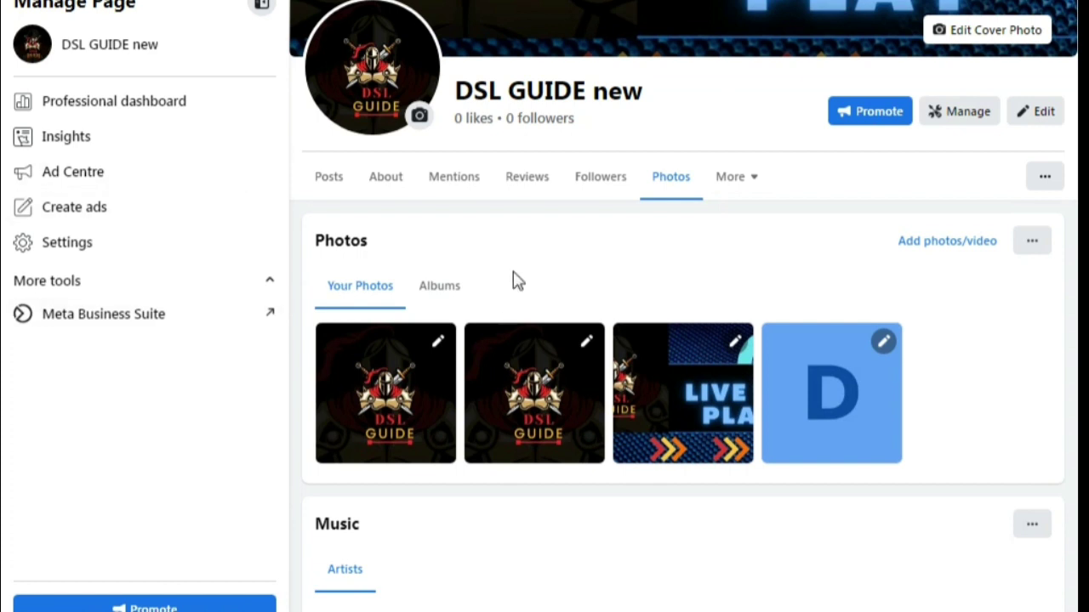
pyautogui.scroll(3, 622, 228)
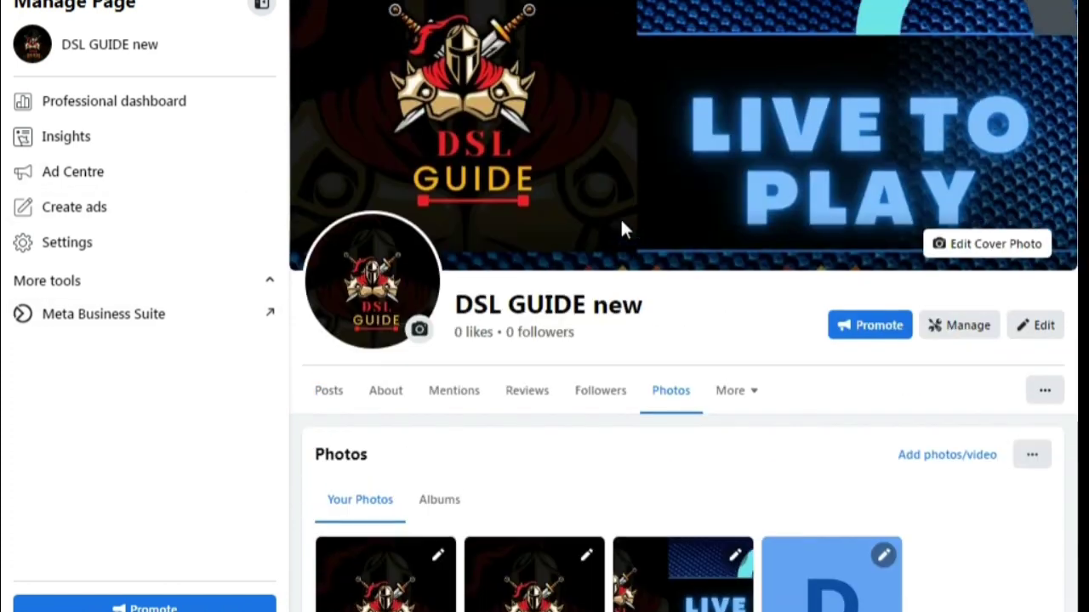